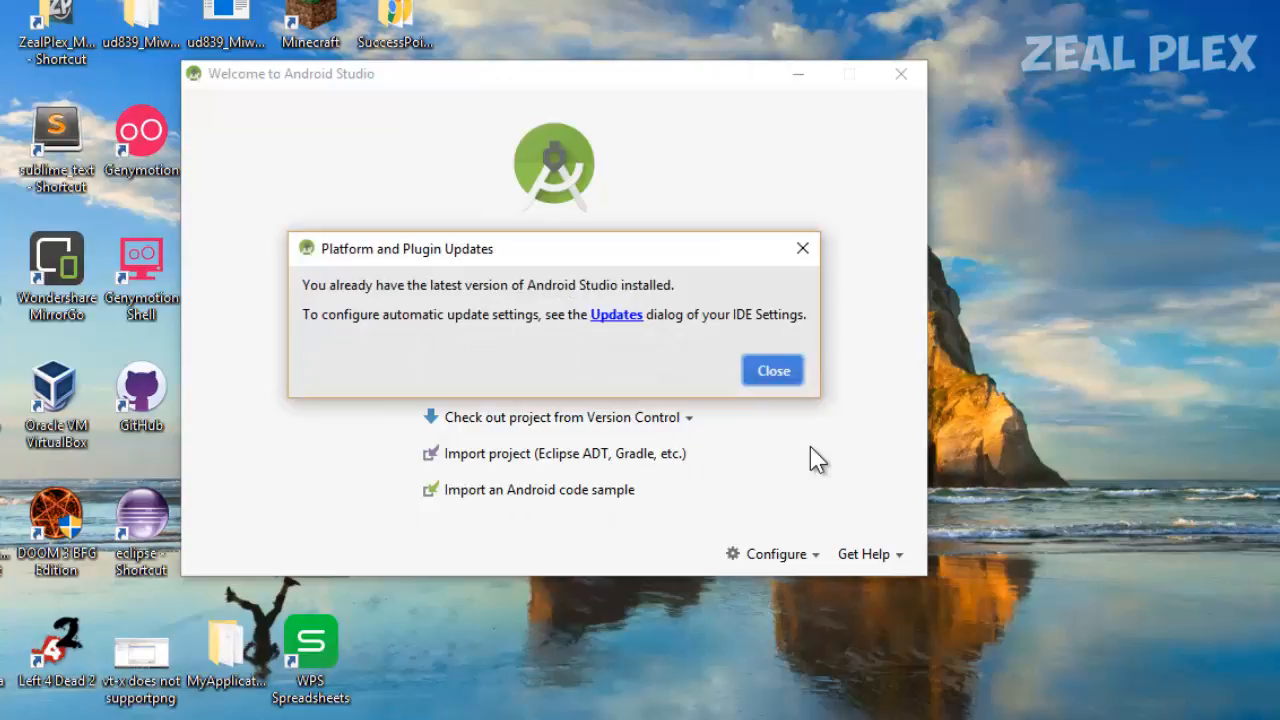
# - Dismiss the update notice, open the Android SDK settings and launch the standalone SDK Manager from there
pyautogui.click(764, 368)
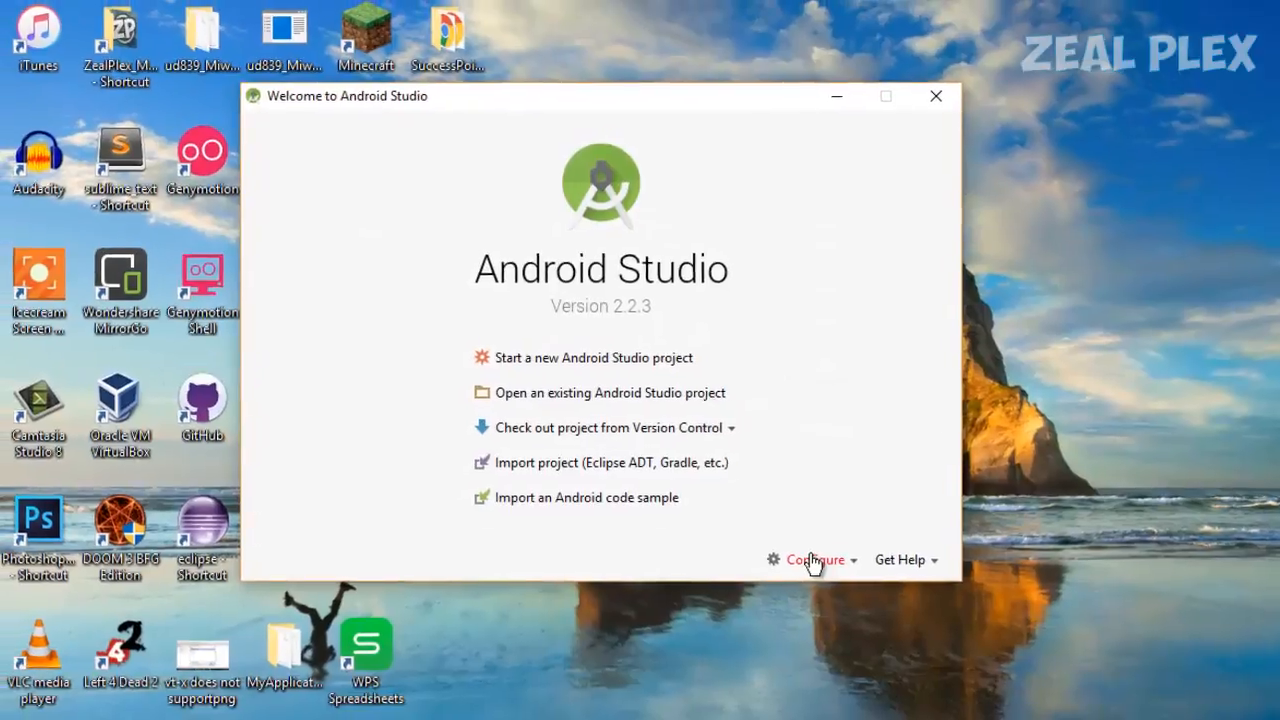
pyautogui.click(776, 554)
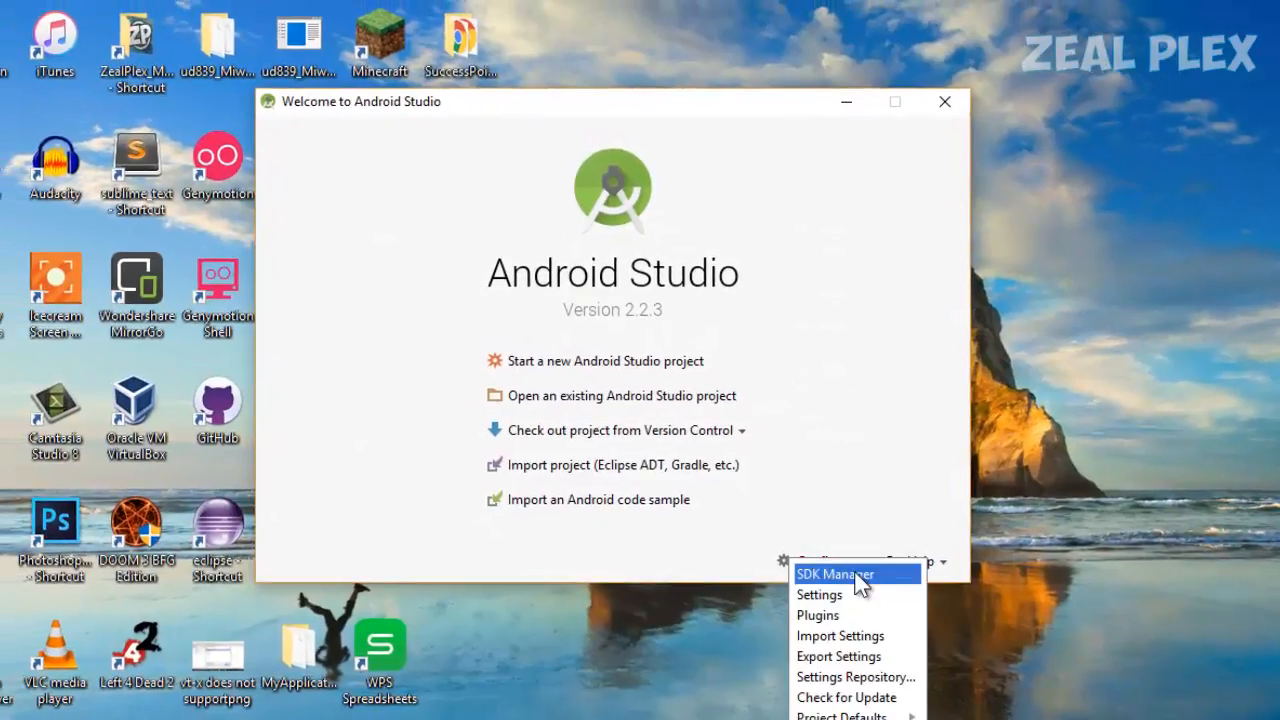
pyautogui.click(858, 578)
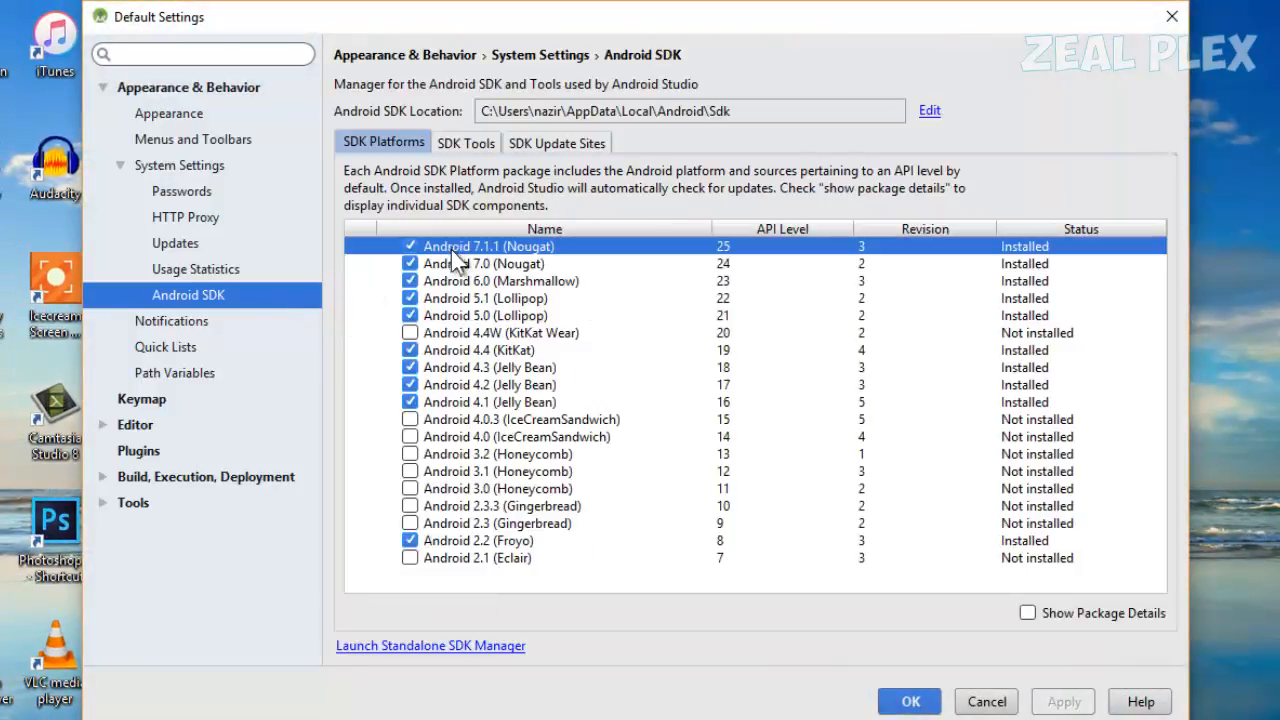
pyautogui.click(425, 647)
# - Show package details for the SDK platforms and mark every Android 7.1.1 (Nougat) package for installation
pyautogui.click(1028, 613)
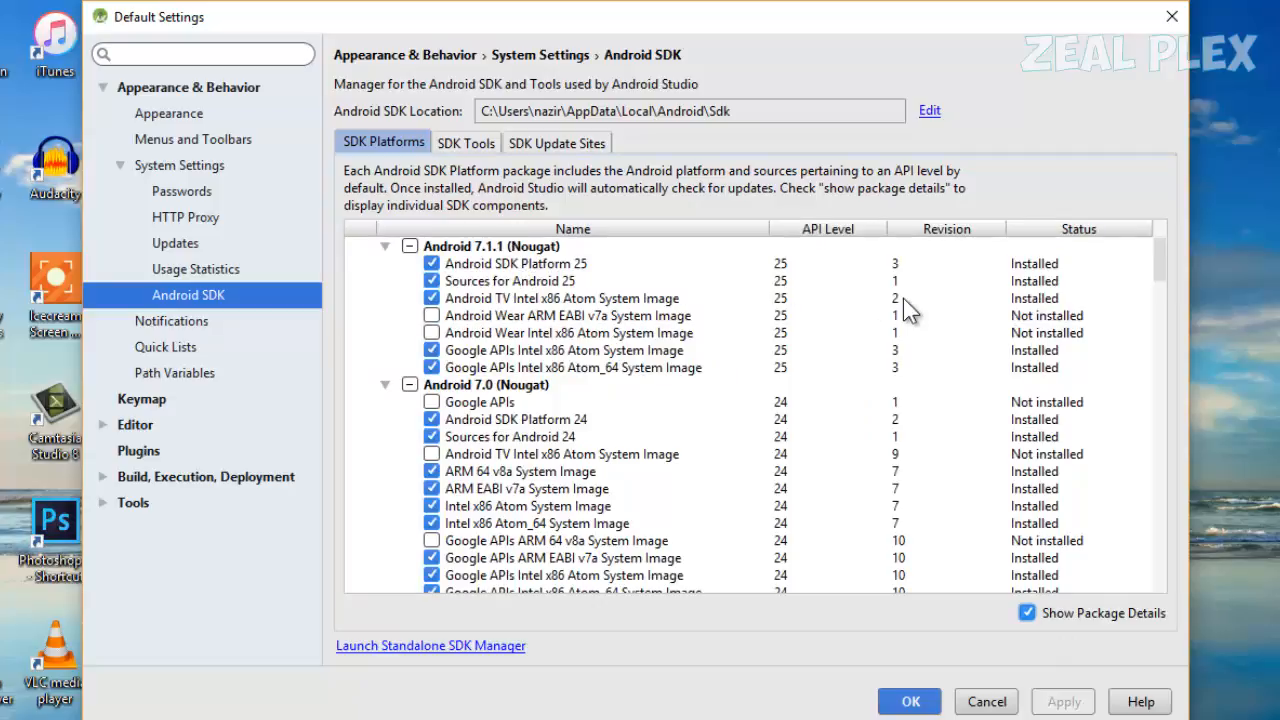
pyautogui.click(409, 246)
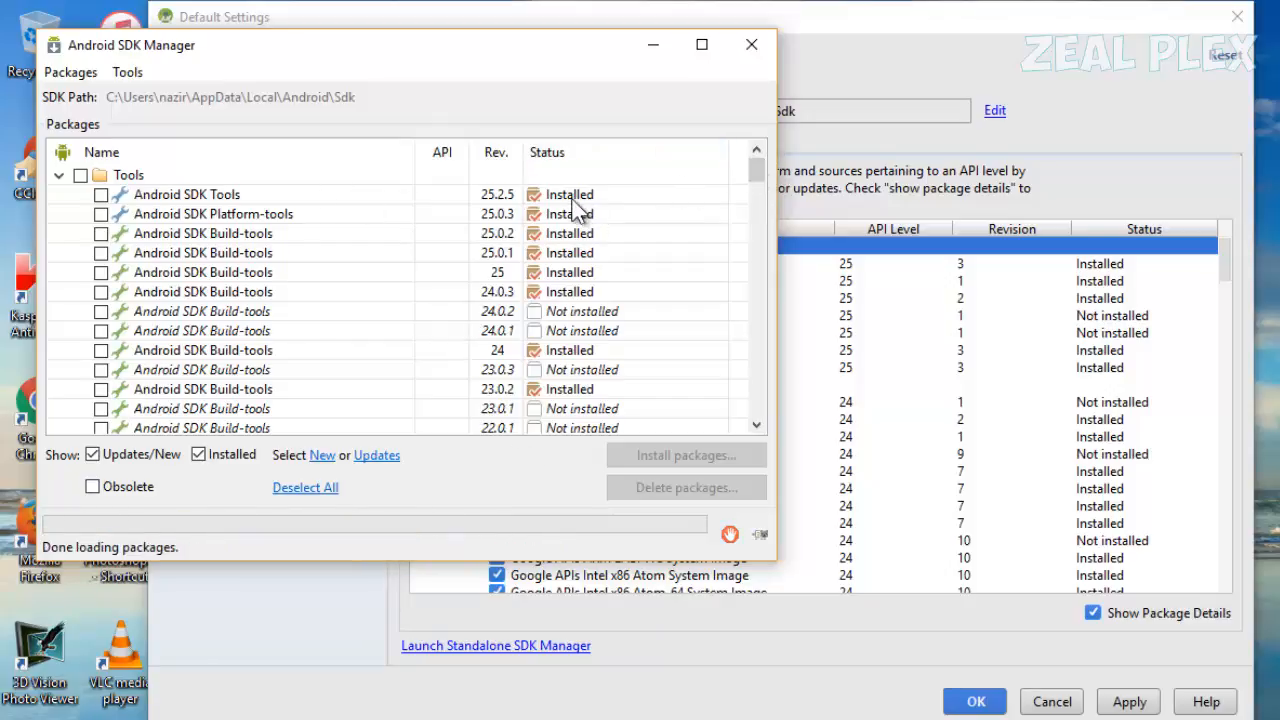
# - Select the Intel x86 Emulator Accelerator (HAXM installer) under Extras in the SDK Manager, and clear its selection again
pyautogui.moveTo(755, 168); pyautogui.dragTo(760, 411)
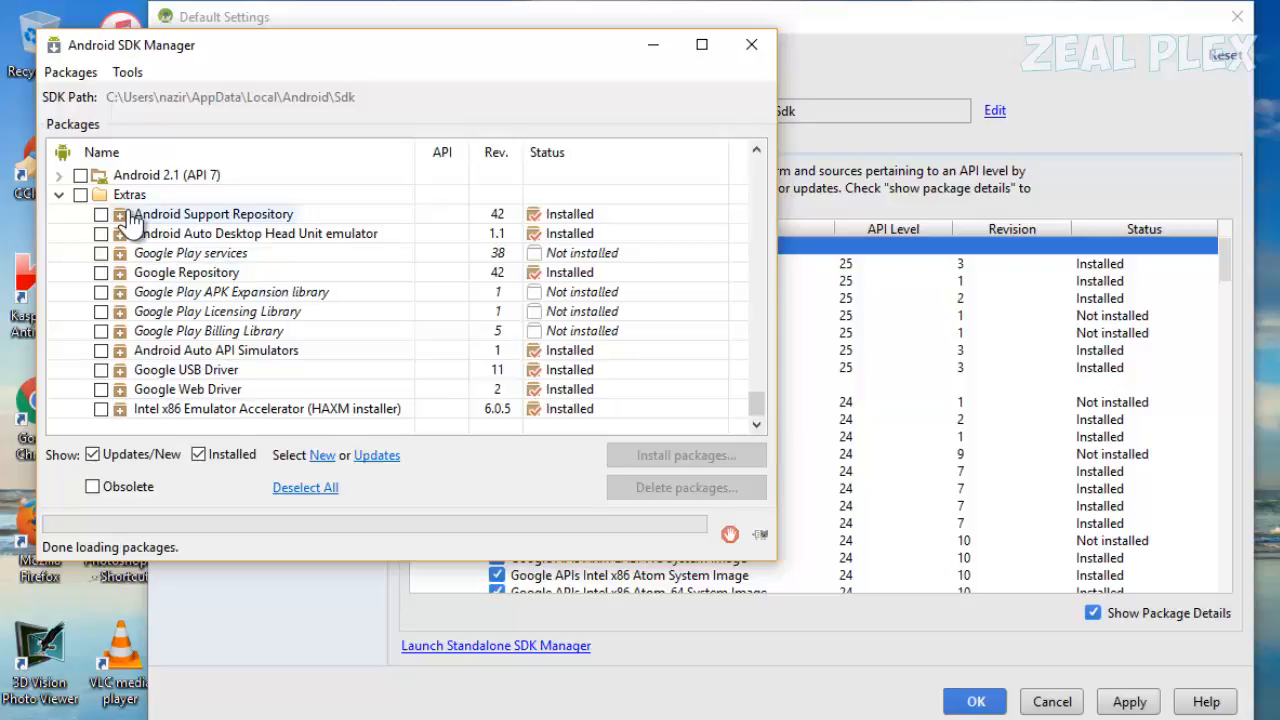
pyautogui.click(101, 409)
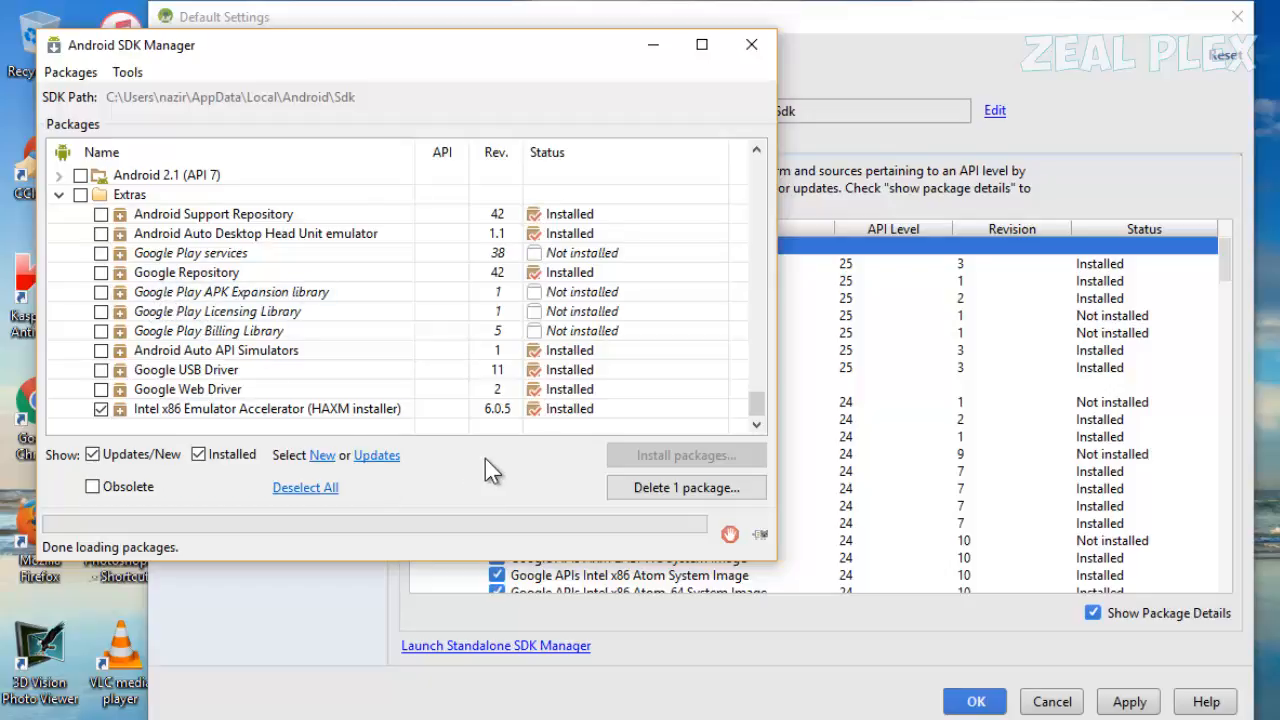
pyautogui.click(100, 409)
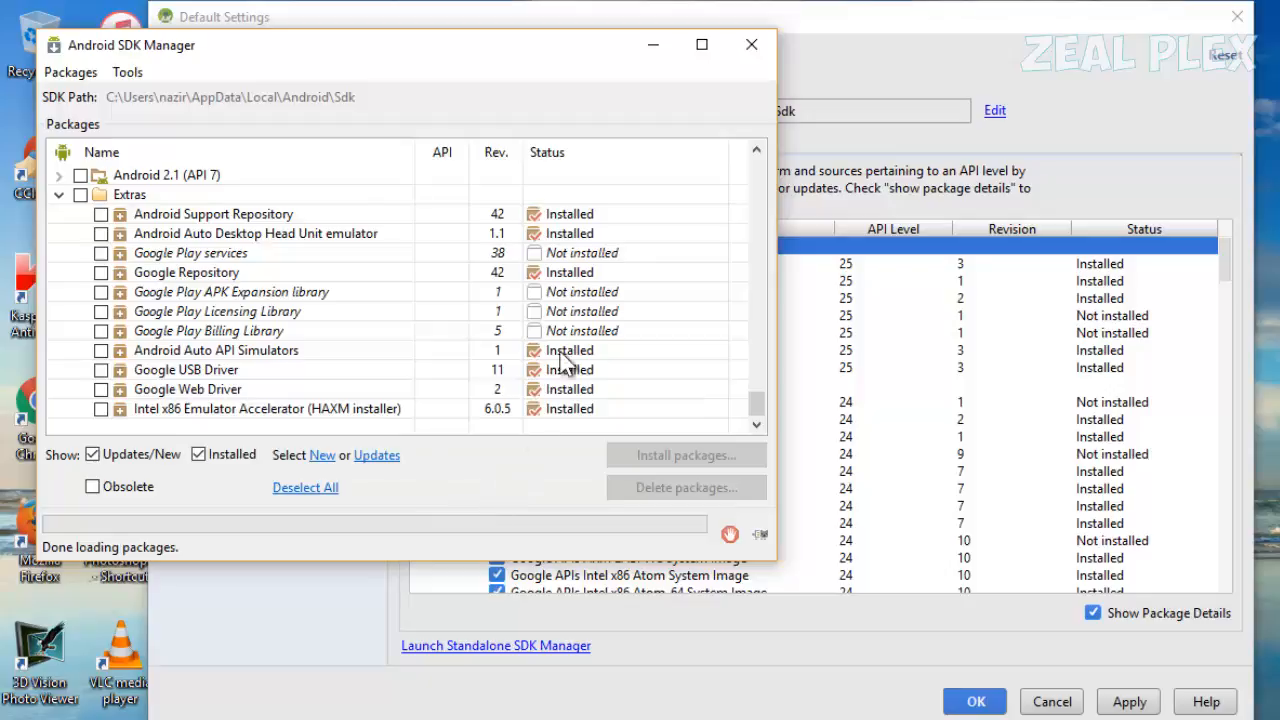
# - Examine the install status of the Android platform packages, the SDK tools and the Android 7.1.1 (API 25) system images
pyautogui.click(760, 152)
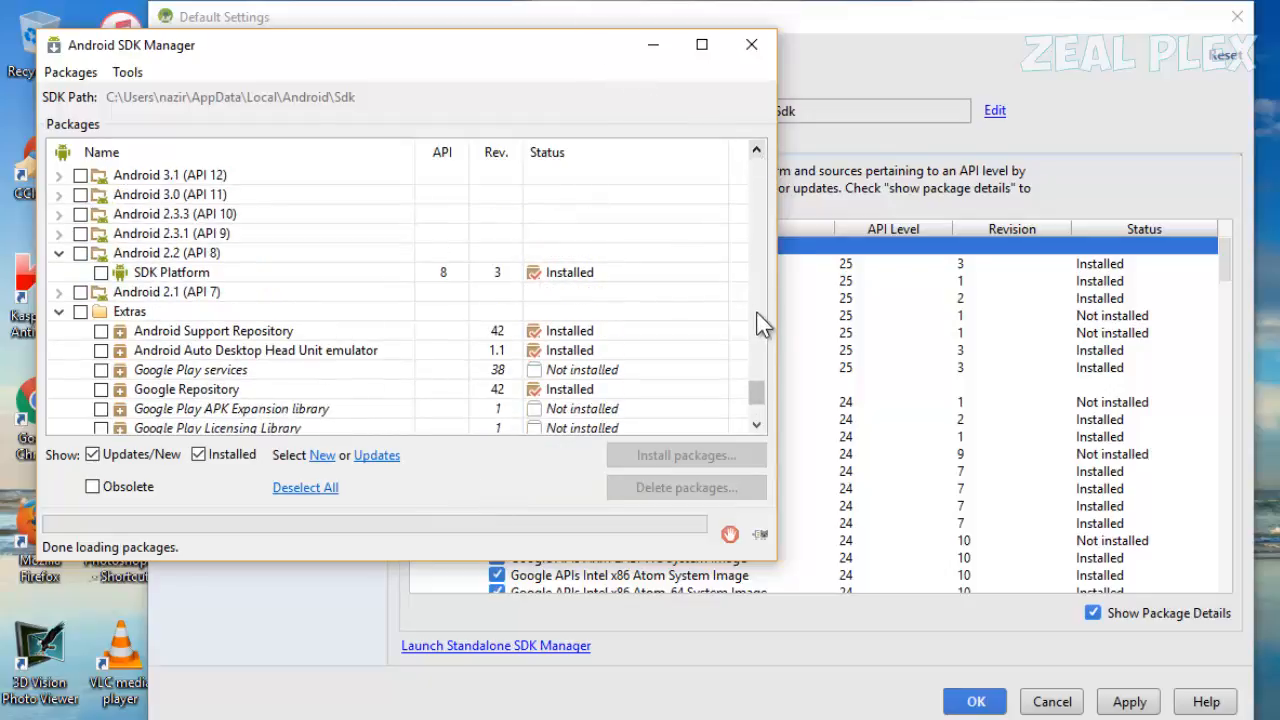
pyautogui.moveTo(758, 386); pyautogui.dragTo(757, 380)
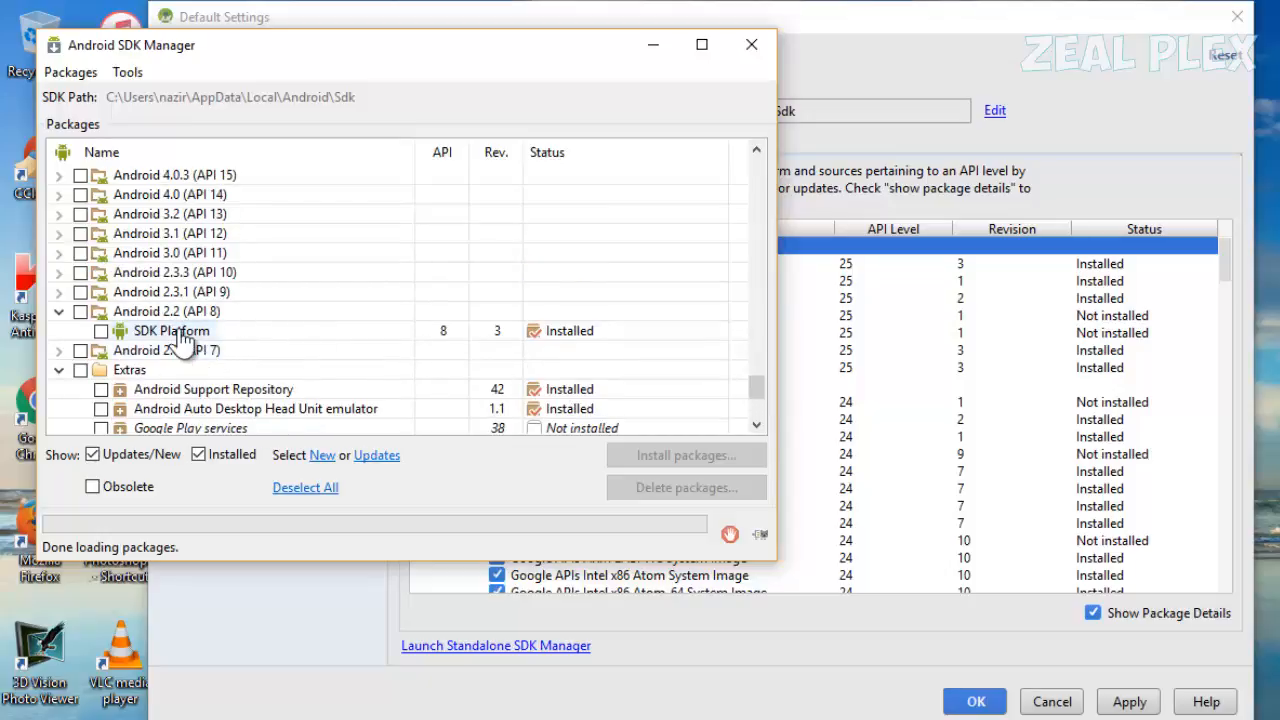
pyautogui.scroll(2, 177, 336)
pyautogui.scroll(2, 183, 375)
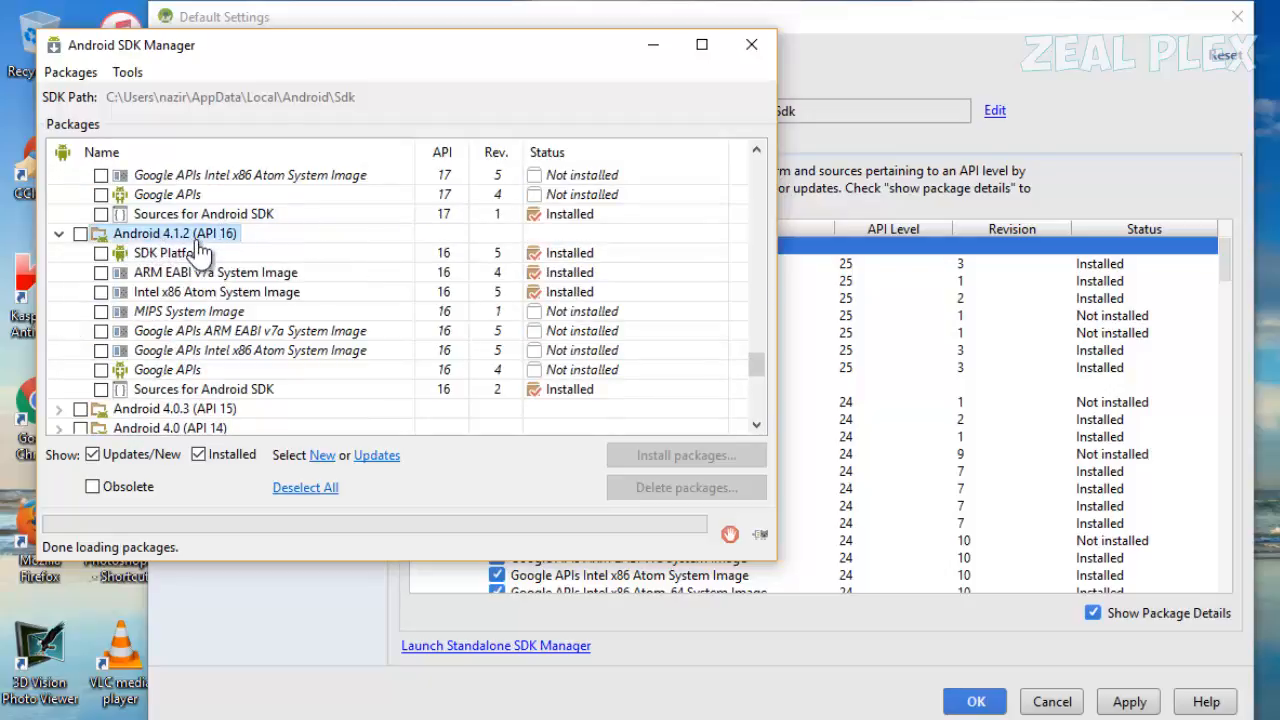
pyautogui.scroll(6, 256, 258)
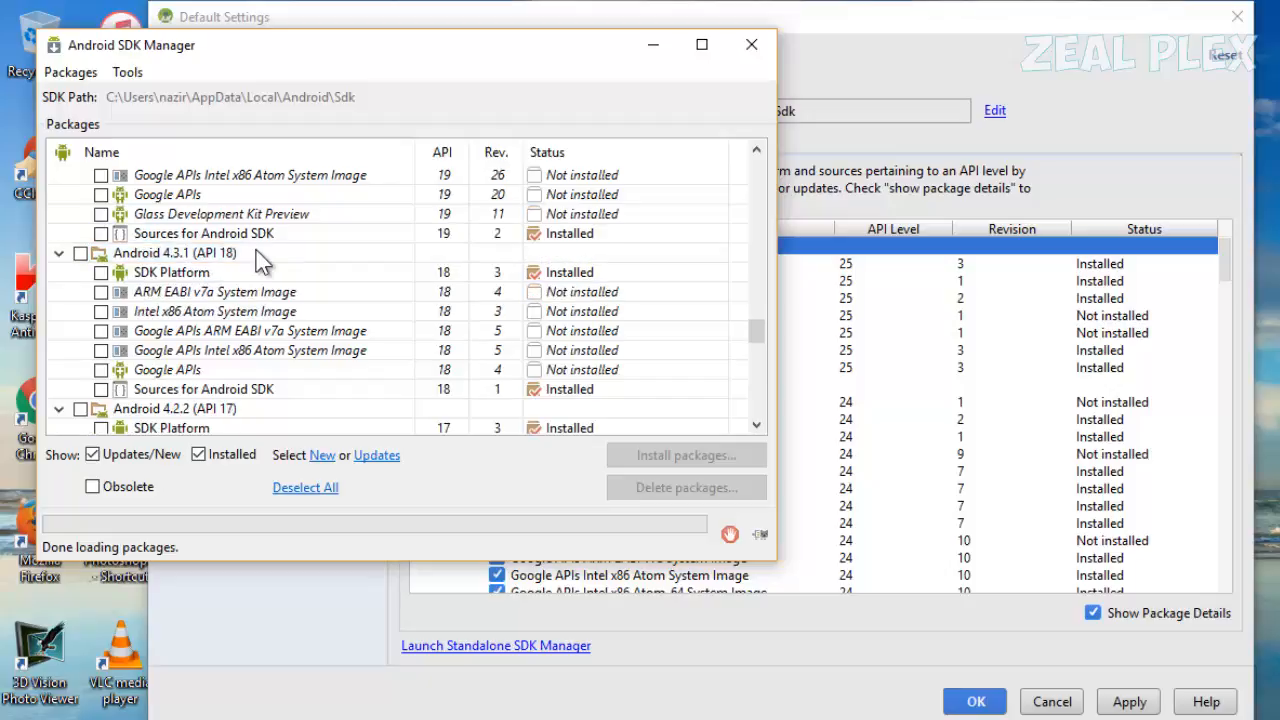
pyautogui.scroll(20, 256, 252)
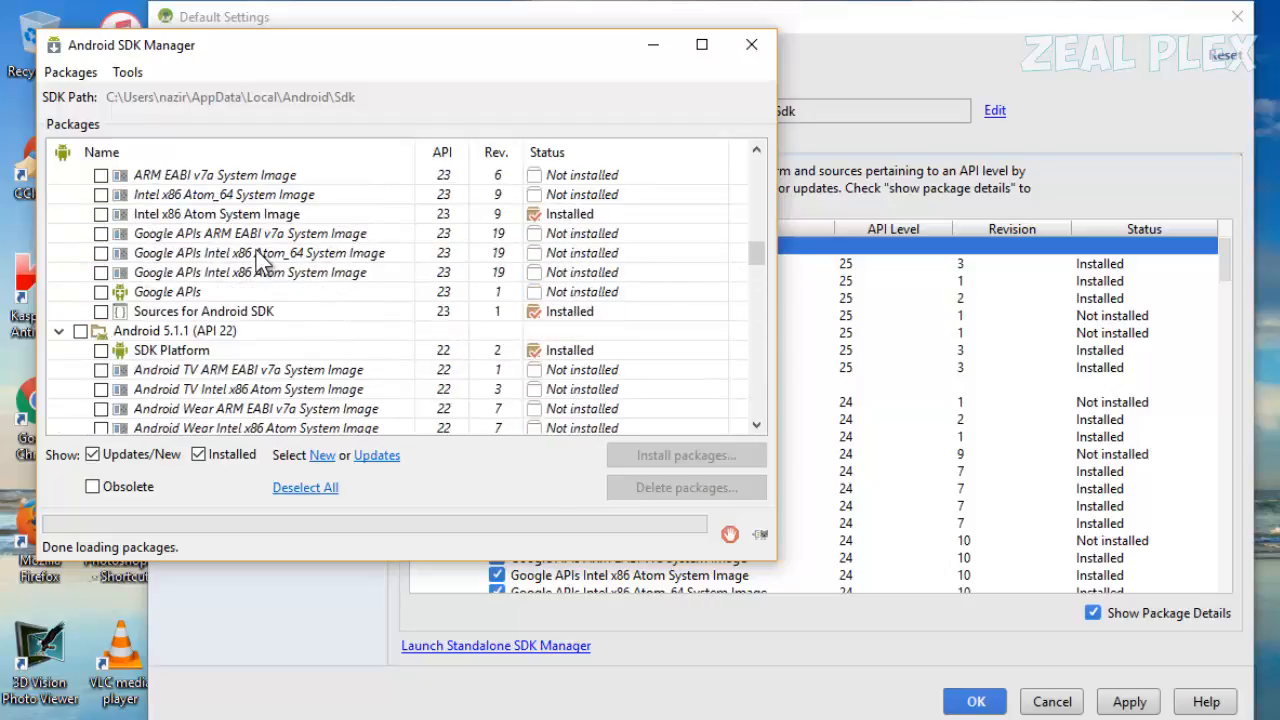
pyautogui.scroll(15, 256, 255)
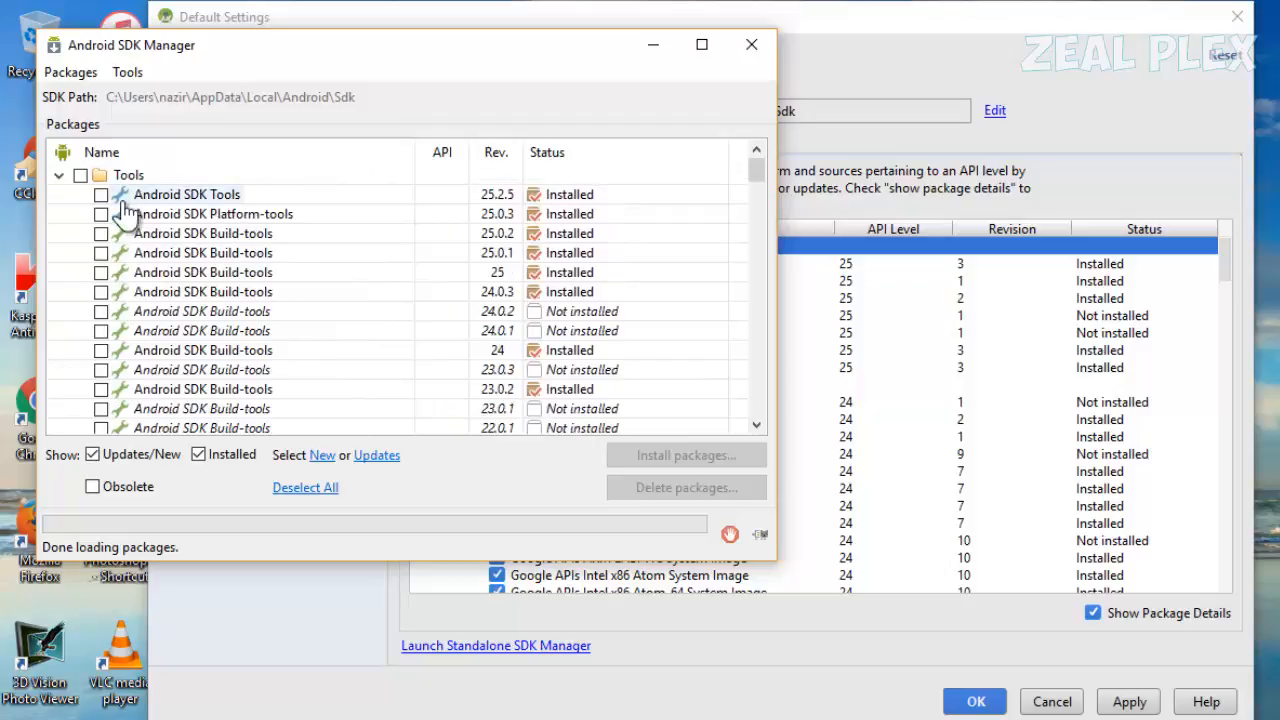
pyautogui.scroll(-3, 289, 294)
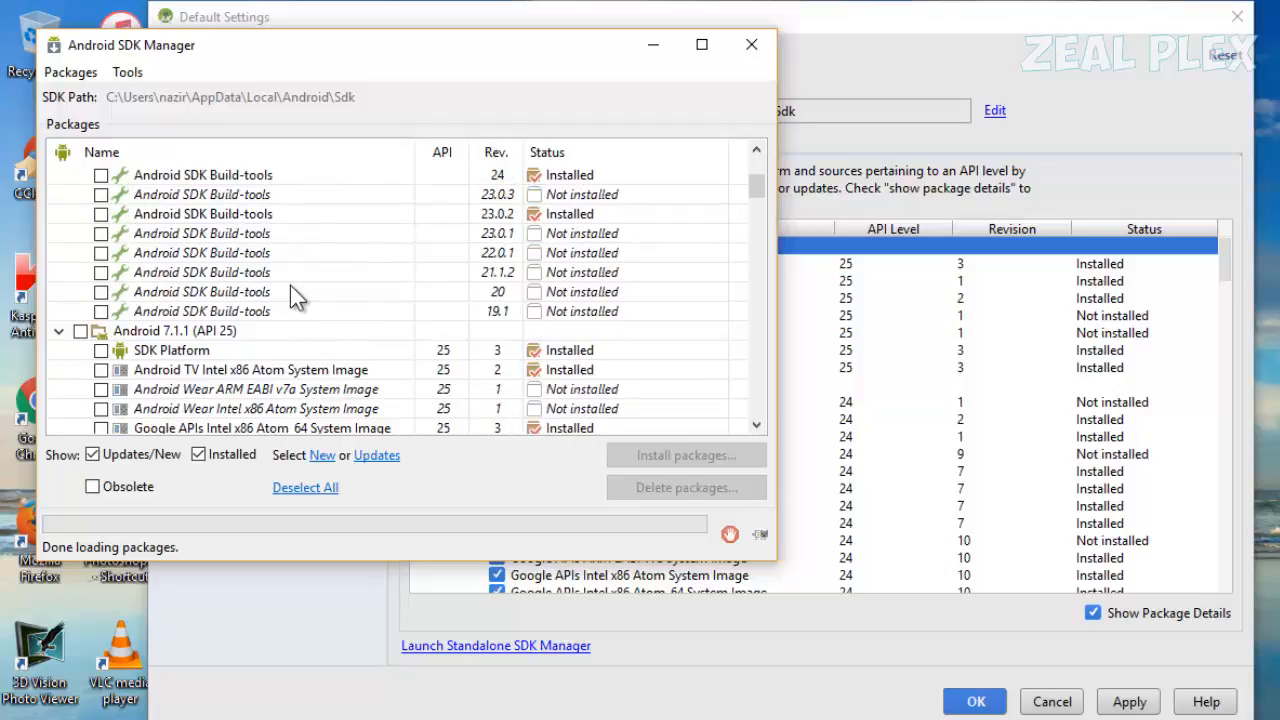
pyautogui.scroll(-1, 390, 360)
pyautogui.scroll(-2, 429, 335)
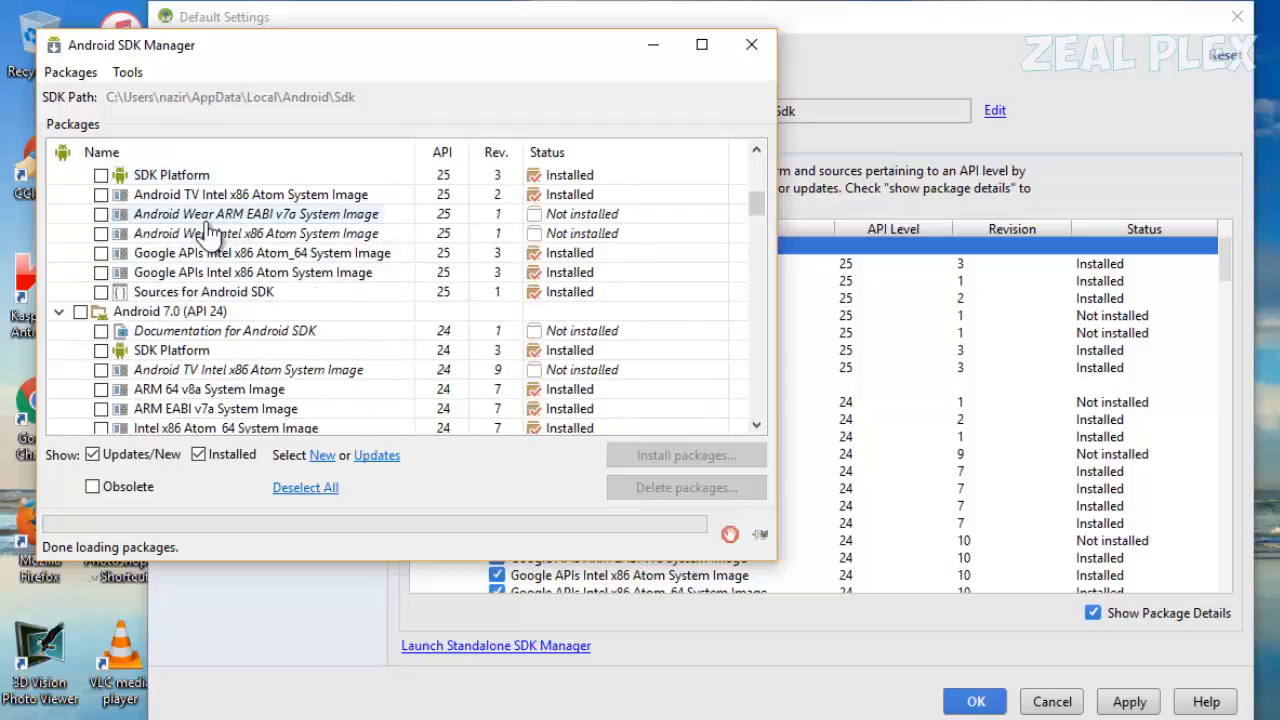
# - Try to install the Android Wear Intel x86 Atom System Image for API 25, accepting its license, and close the SDK Manager
pyautogui.scroll(1, 299, 239)
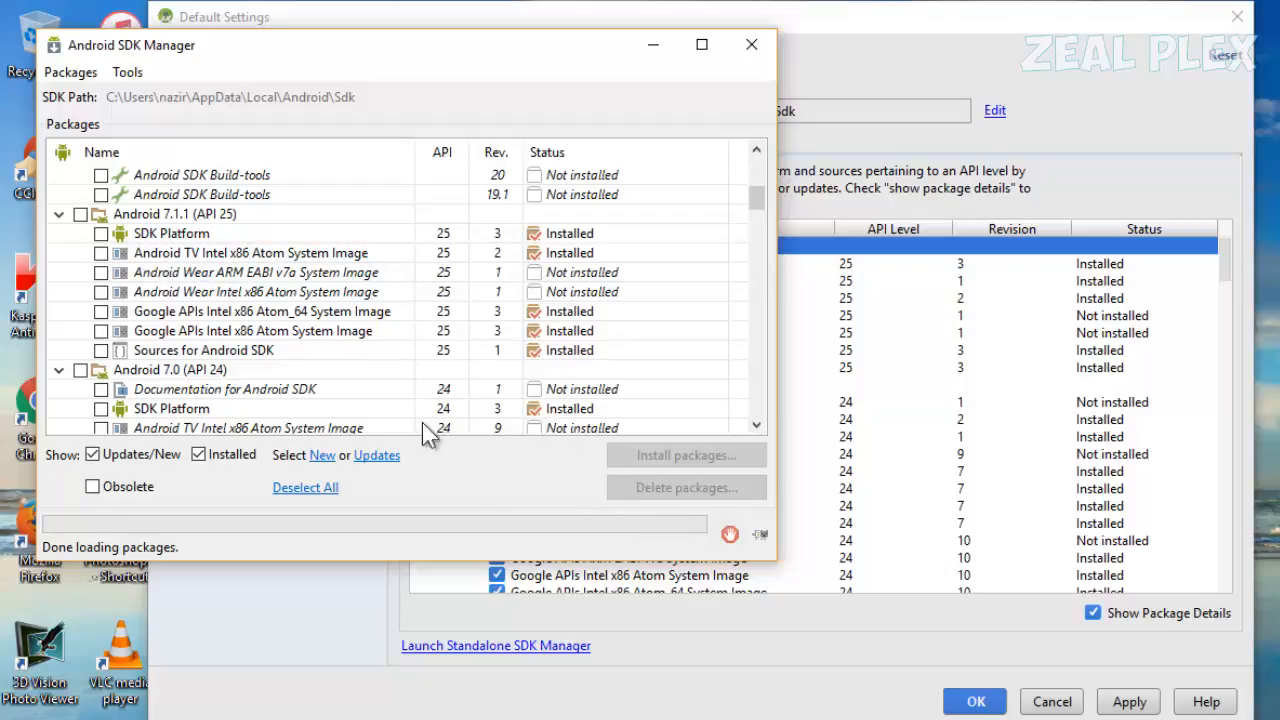
pyautogui.click(101, 291)
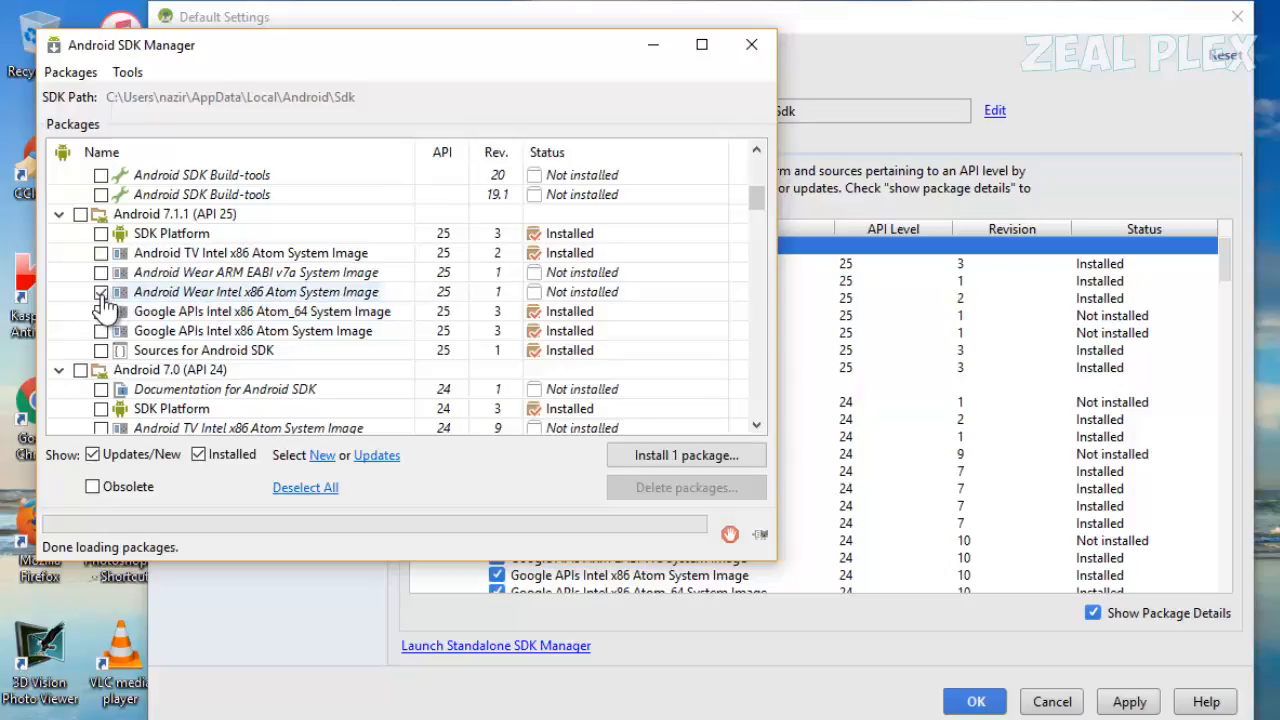
pyautogui.click(720, 455)
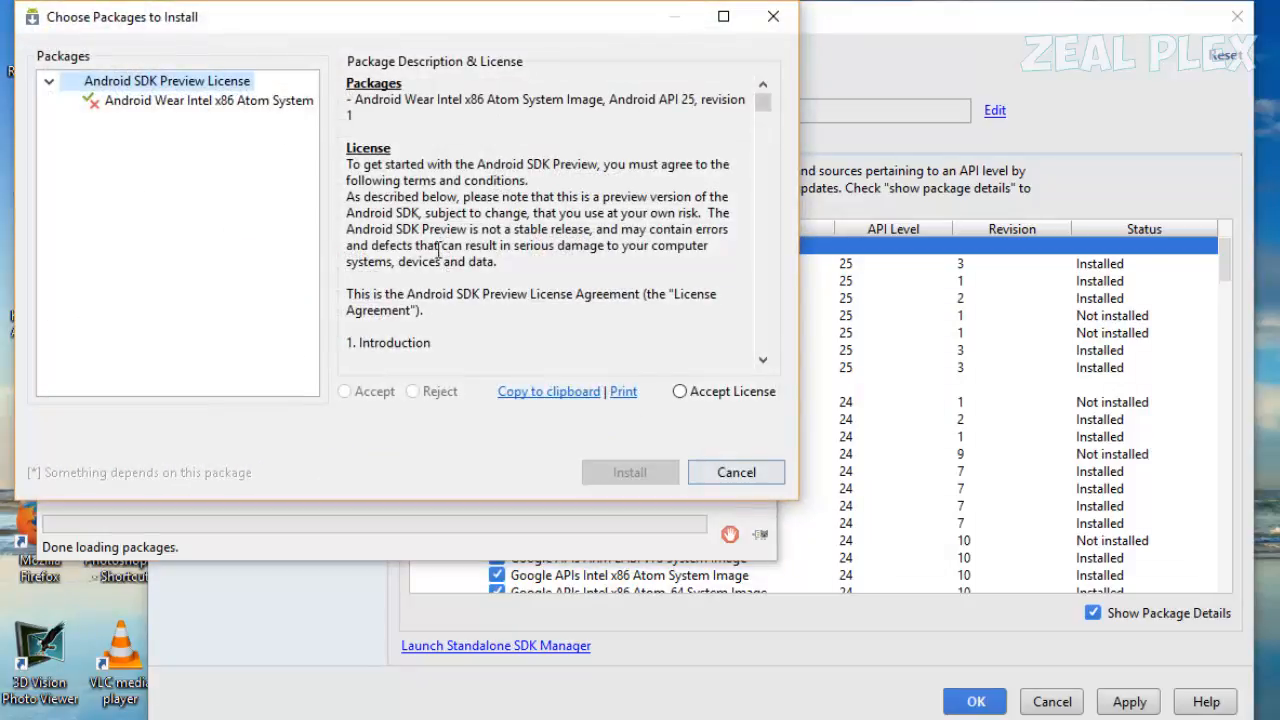
pyautogui.click(102, 100)
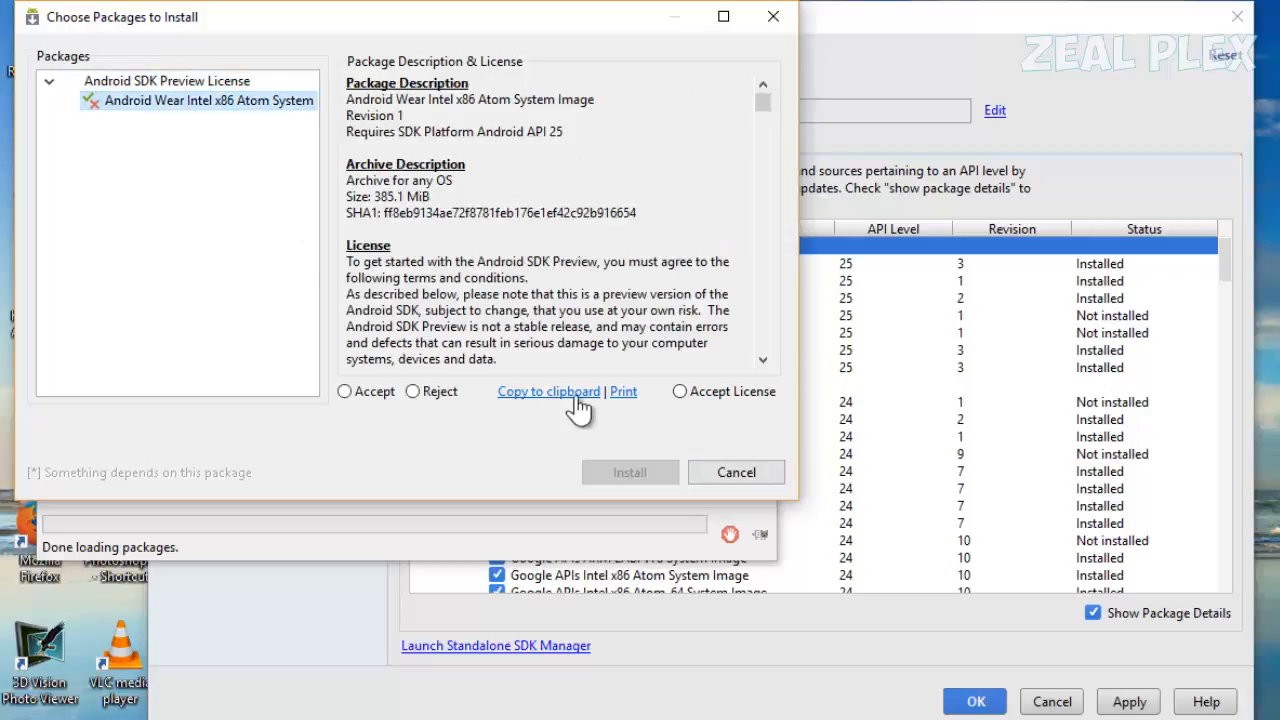
pyautogui.click(678, 392)
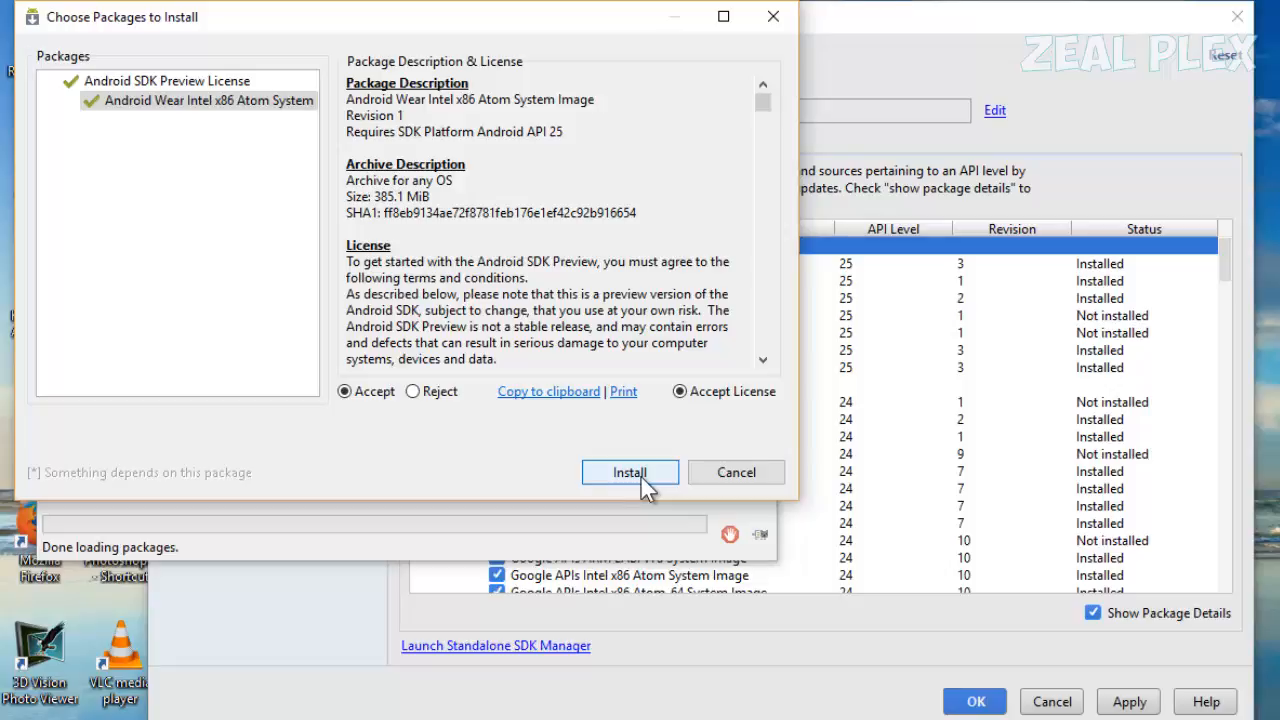
pyautogui.click(672, 478)
pyautogui.click(792, 36)
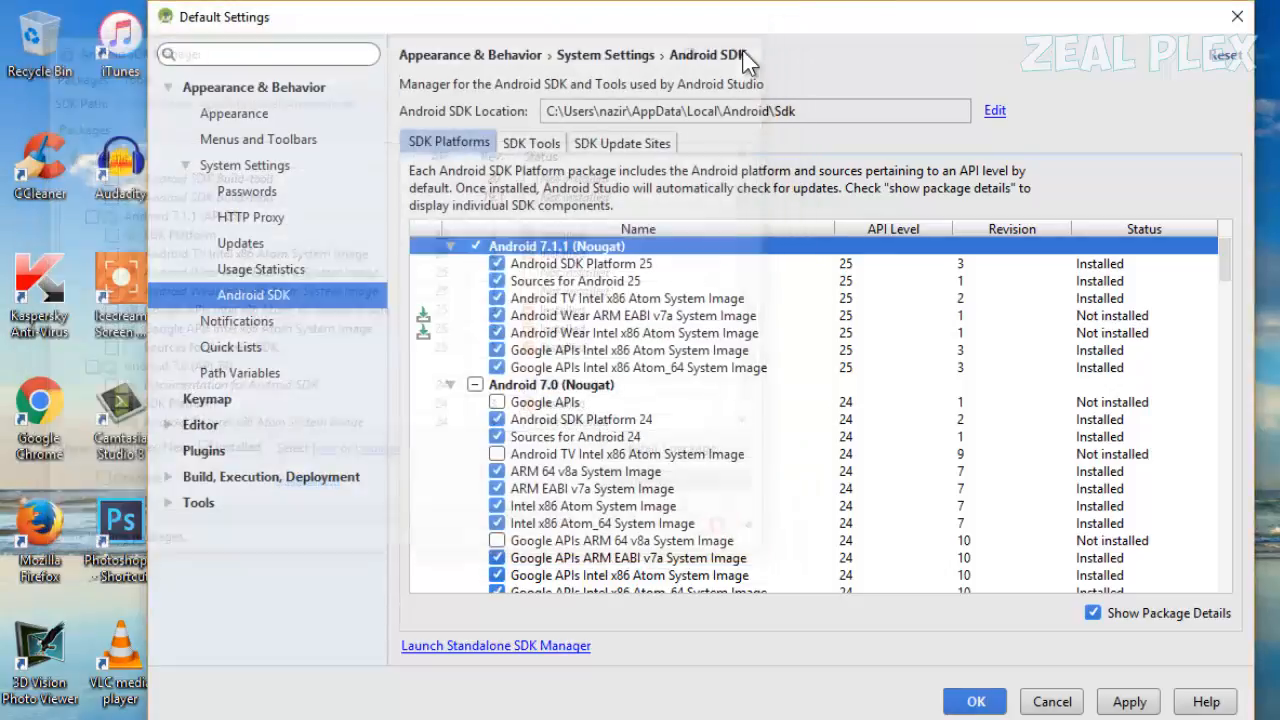
# - Review the install status of the SDK tools, including the Intel x86 Emulator Accelerator (HAXM installer)
pyautogui.click(556, 144)
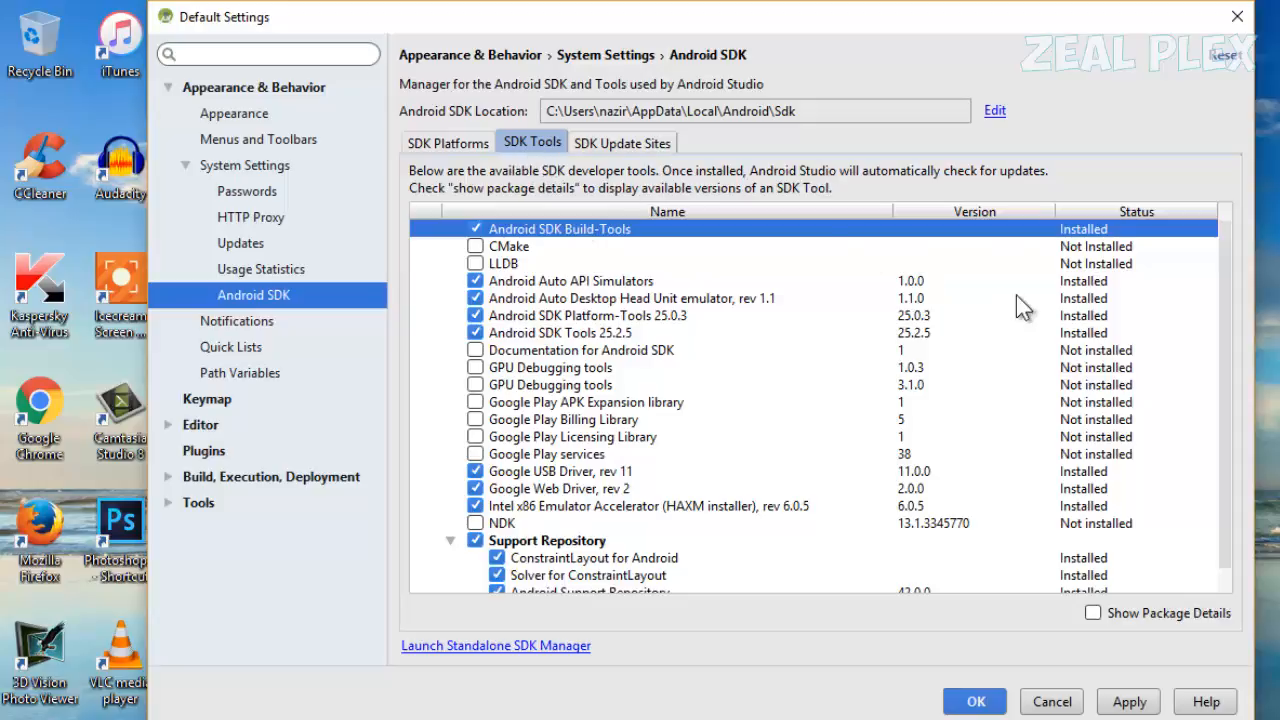
pyautogui.moveTo(1229, 323); pyautogui.dragTo(1235, 470)
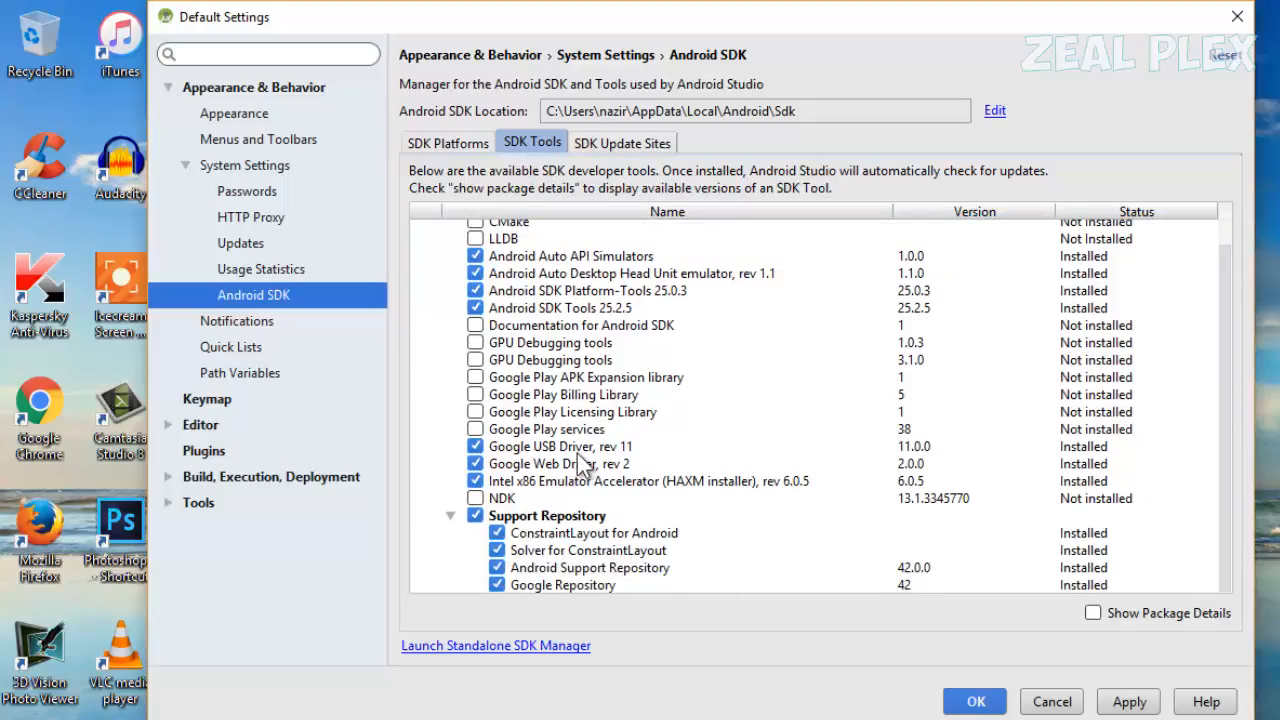
pyautogui.click(522, 484)
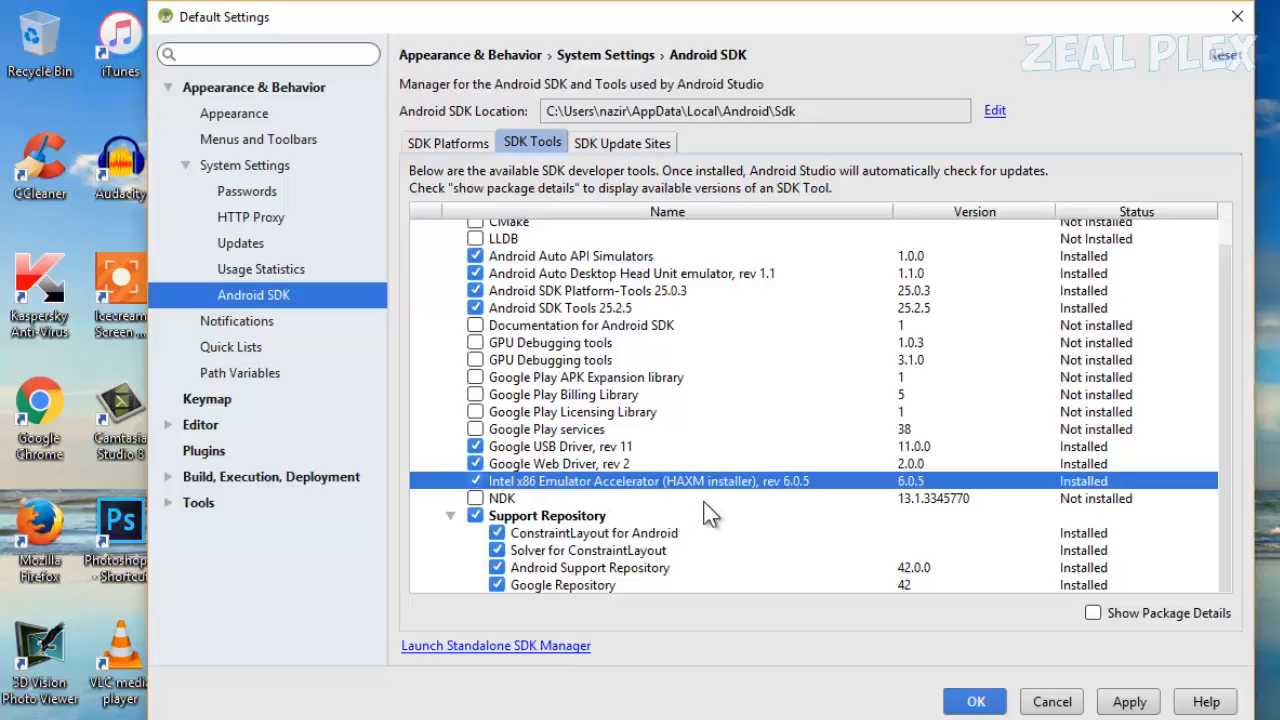
pyautogui.scroll(1, 1234, 420)
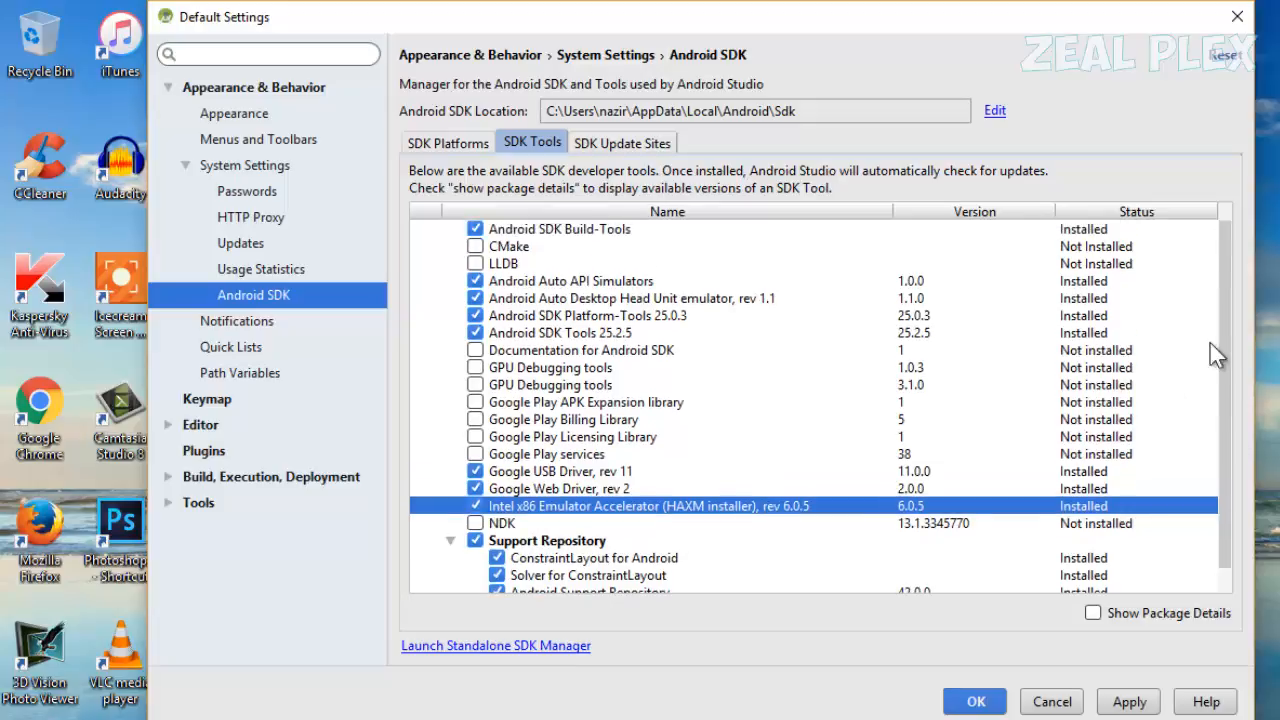
# - Look over the SDK update sites and relaunch the standalone SDK Manager, returning to the SDK platforms list
pyautogui.click(640, 146)
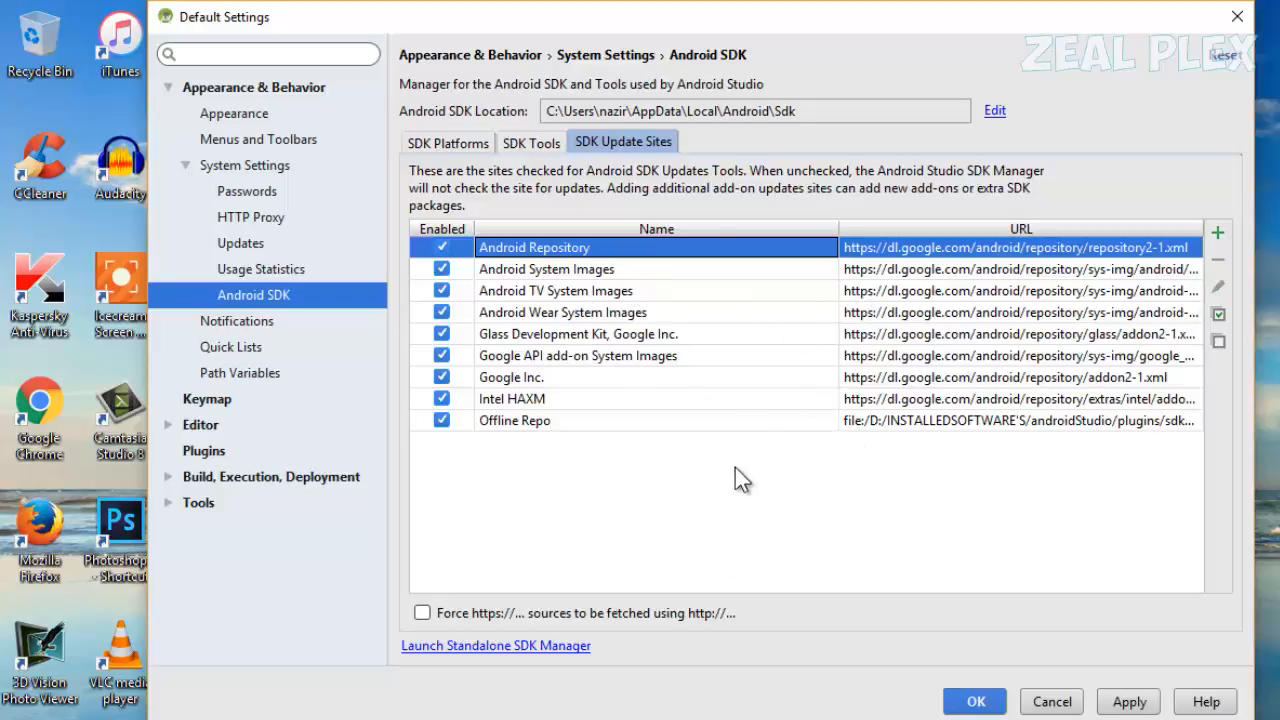
pyautogui.click(520, 646)
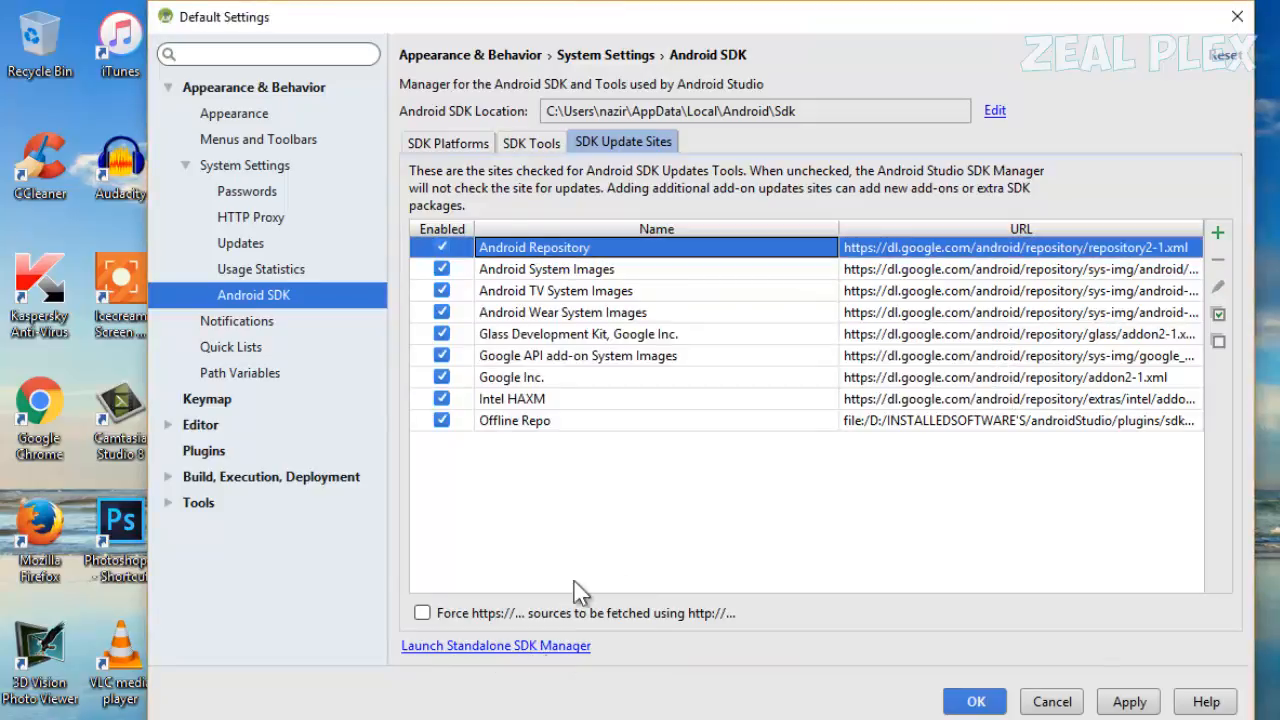
pyautogui.click(518, 143)
pyautogui.click(465, 145)
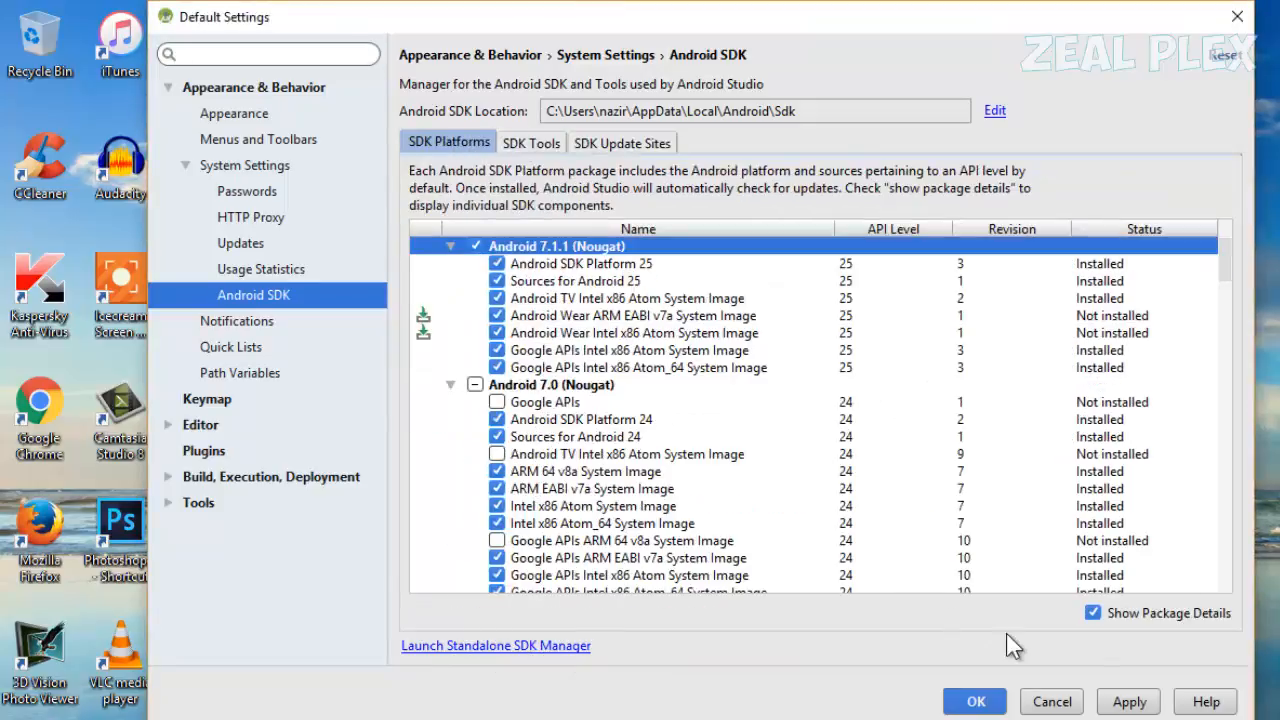
# - Discard the pending changes in the default settings and close the standalone SDK Manager
pyautogui.click(1052, 701)
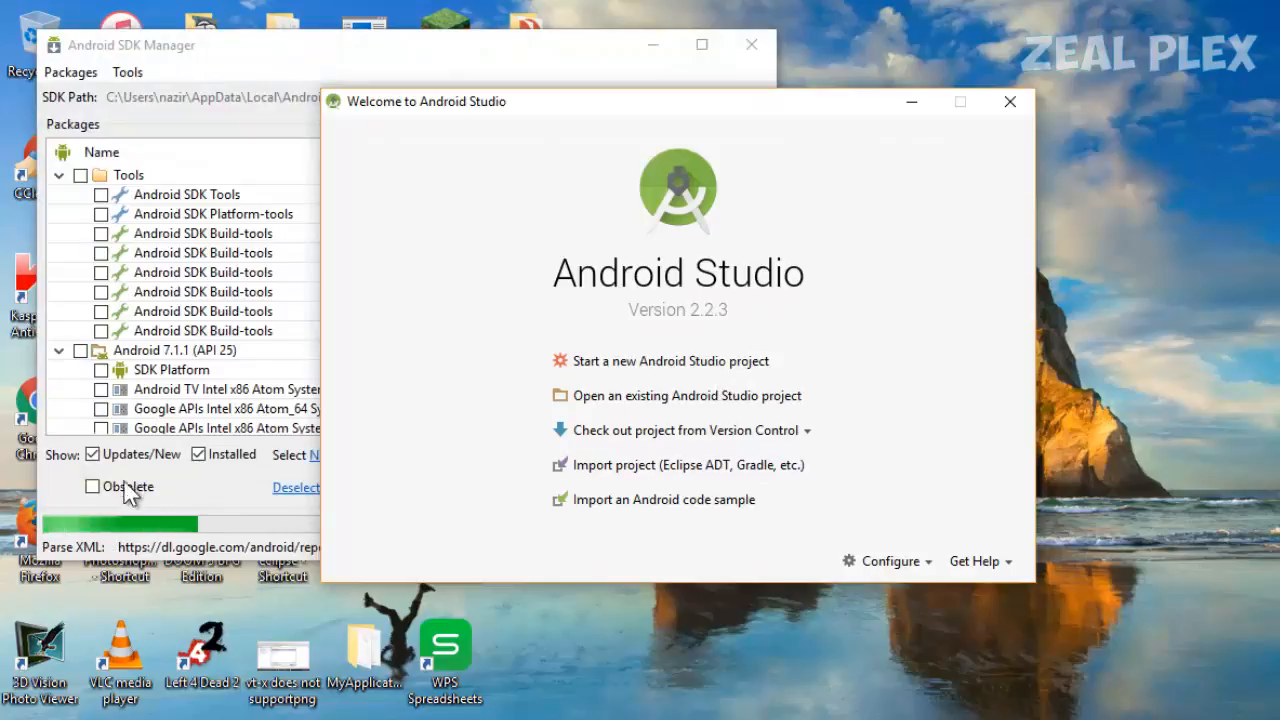
pyautogui.click(207, 492)
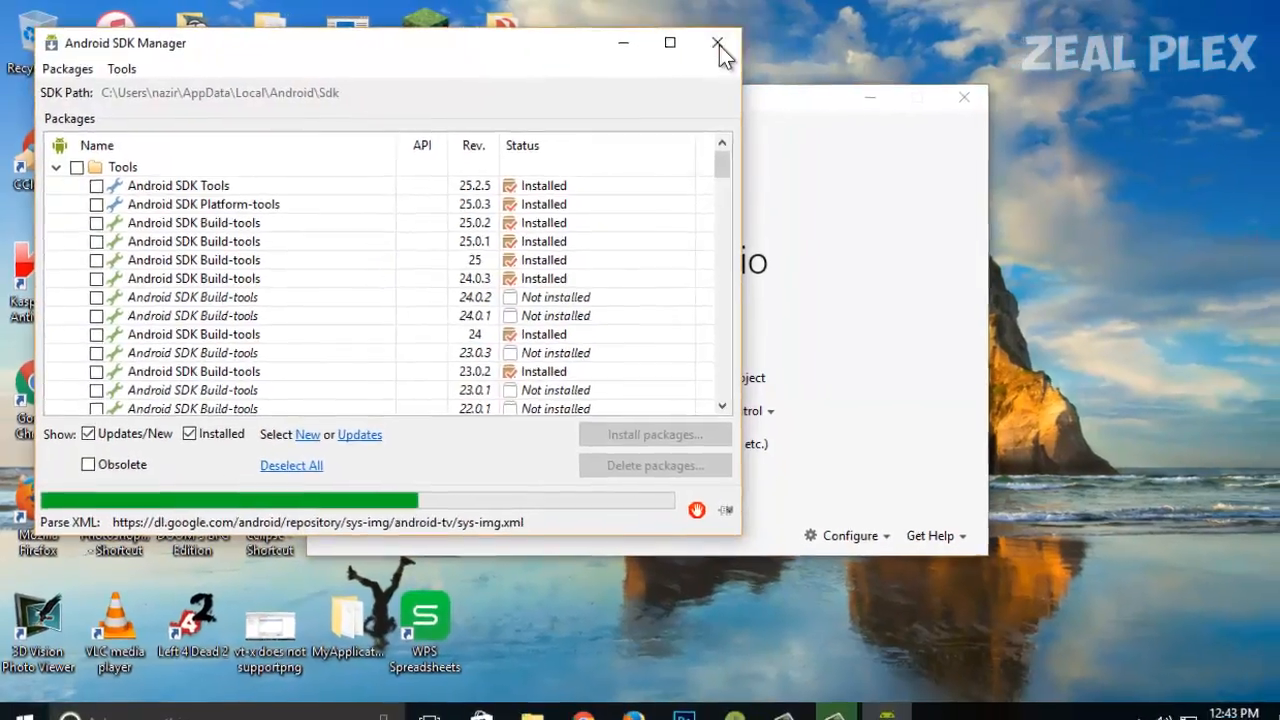
pyautogui.click(745, 46)
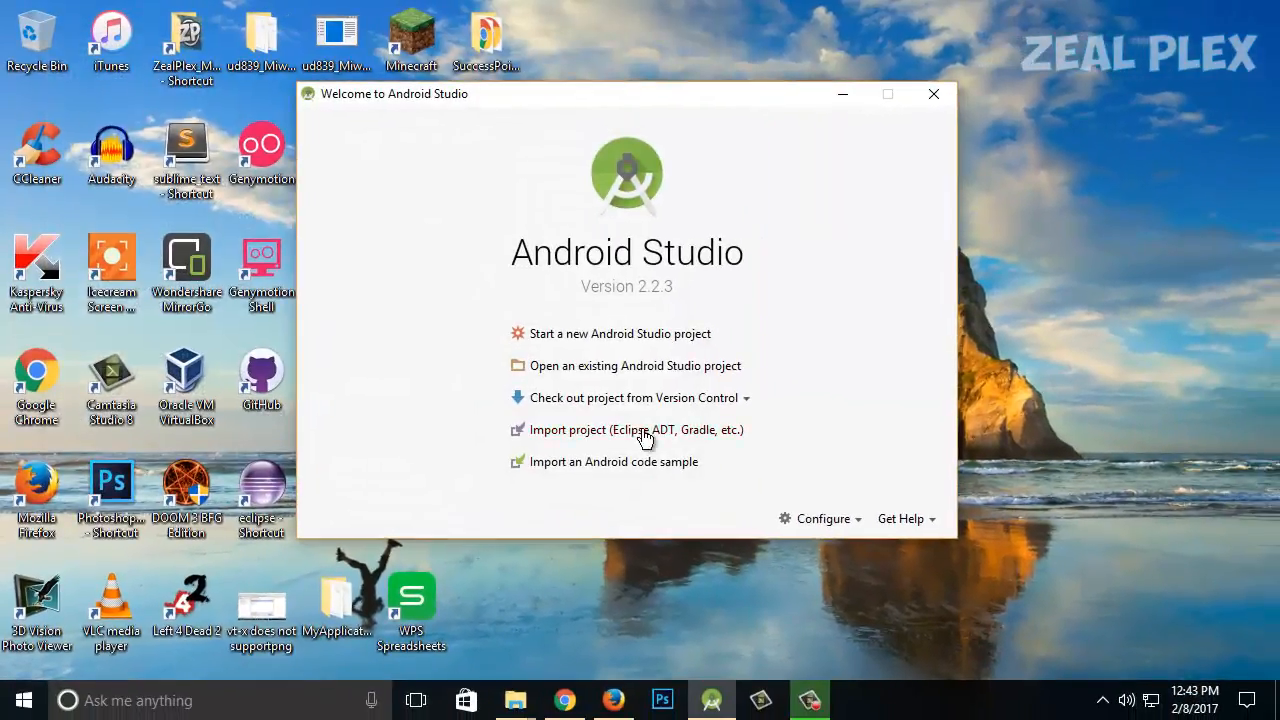
# - Start a new Android Studio project, clearing the application name and restoring it to My Application
pyautogui.click(630, 334)
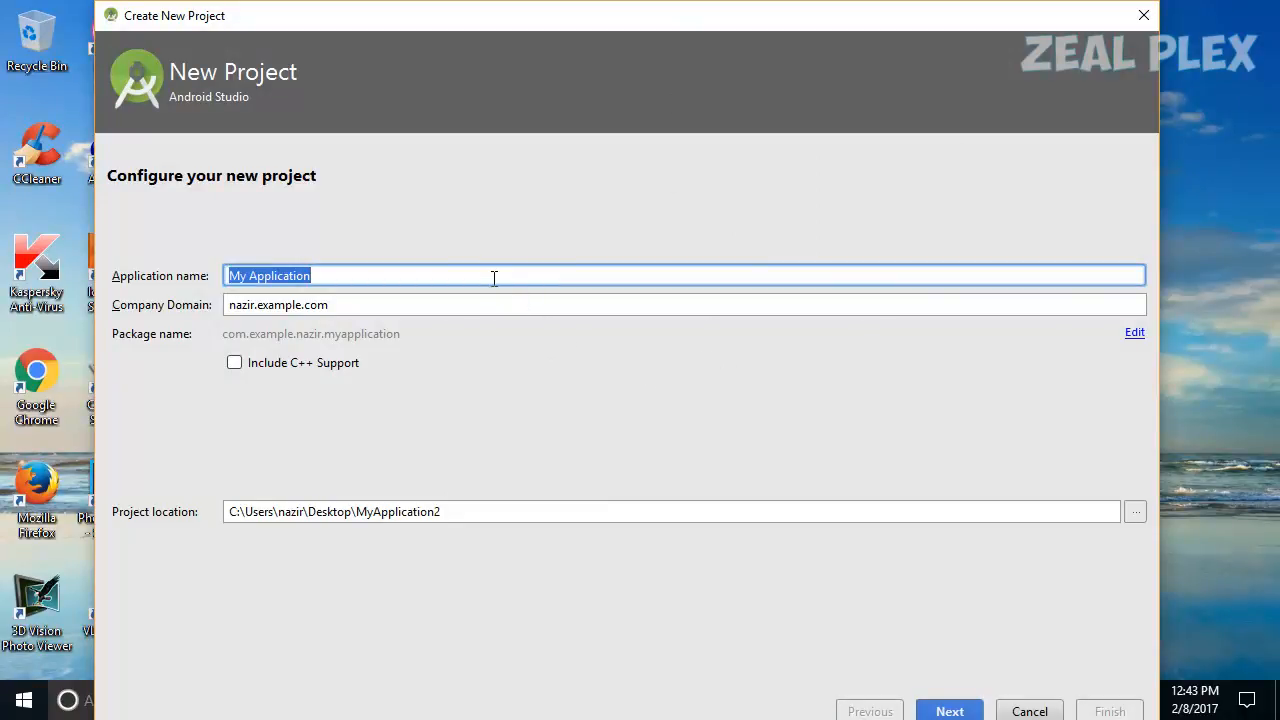
pyautogui.press('BackSpace')
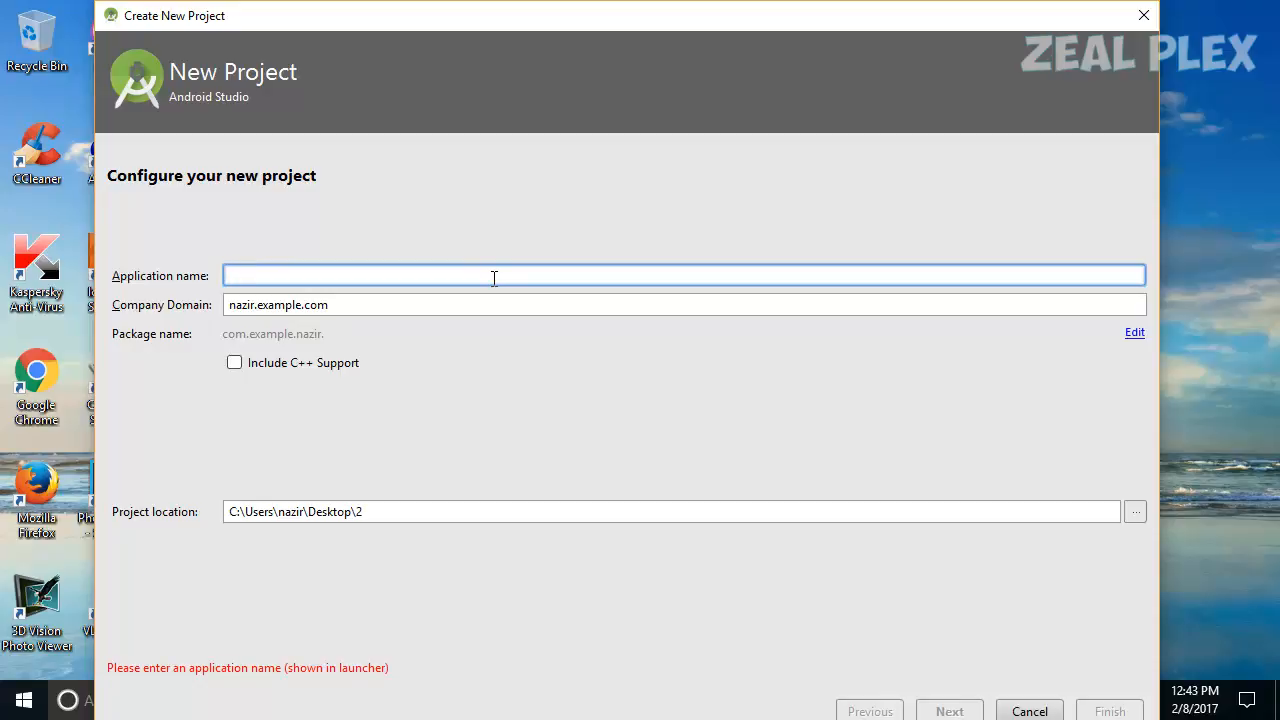
pyautogui.hotkey('ctrl', 'z')
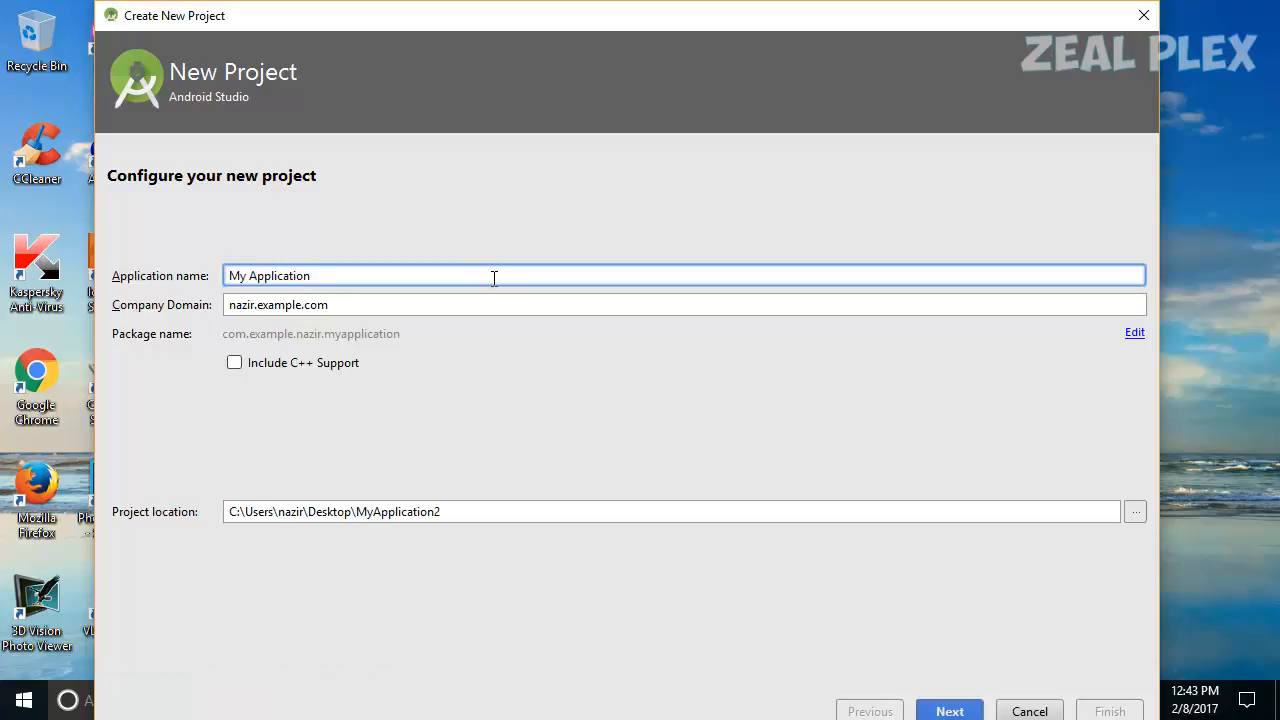
# - Replace the application name with My first Application
pyautogui.press('BackSpace')
pyautogui.press('BackSpace')
pyautogui.press('BackSpace')
pyautogui.press('BackSpace')
pyautogui.press('BackSpace')
pyautogui.press('BackSpace')
pyautogui.press('BackSpace')
pyautogui.press('BackSpace')
pyautogui.press('BackSpace')
pyautogui.press('BackSpace')
pyautogui.press('BackSpace')
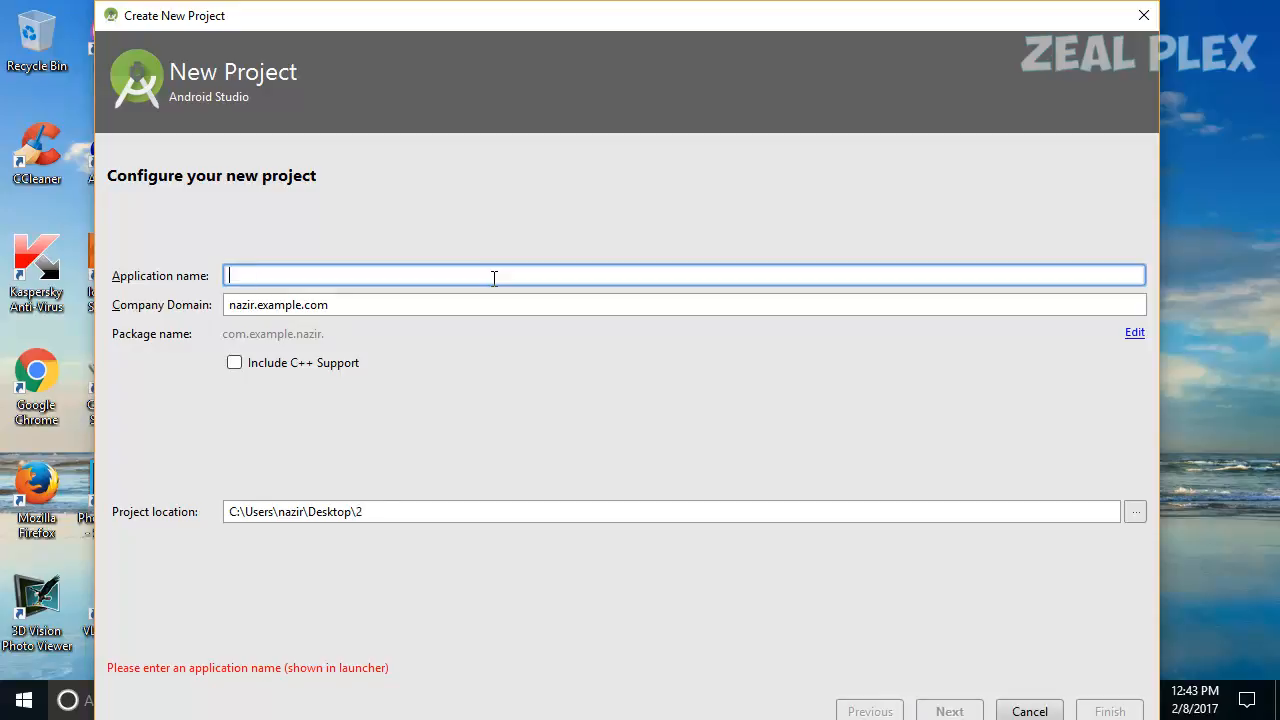
pyautogui.write('My first Application')
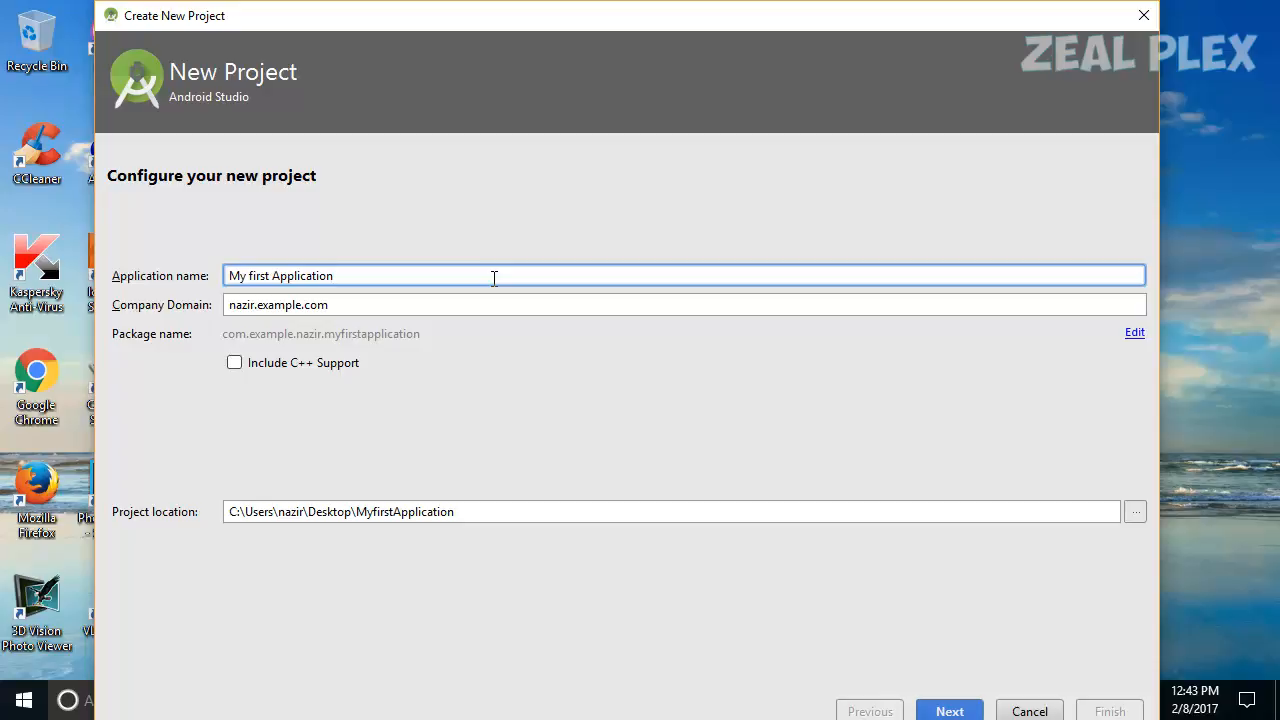
# - Replace the application name with learn android
pyautogui.press('BackSpace')
pyautogui.press('BackSpace')
pyautogui.press('BackSpace')
pyautogui.press('BackSpace')
pyautogui.press('BackSpace')
pyautogui.press('BackSpace')
pyautogui.press('BackSpace')
pyautogui.press('BackSpace')
pyautogui.press('BackSpace')
pyautogui.press('BackSpace')
pyautogui.press('BackSpace')
pyautogui.press('BackSpace')
pyautogui.press('BackSpace')
pyautogui.press('BackSpace')
pyautogui.press('BackSpace')
pyautogui.press('BackSpace')
pyautogui.press('BackSpace')
pyautogui.press('BackSpace')
pyautogui.press('BackSpace')
pyautogui.press('BackSpace')
pyautogui.write('le')
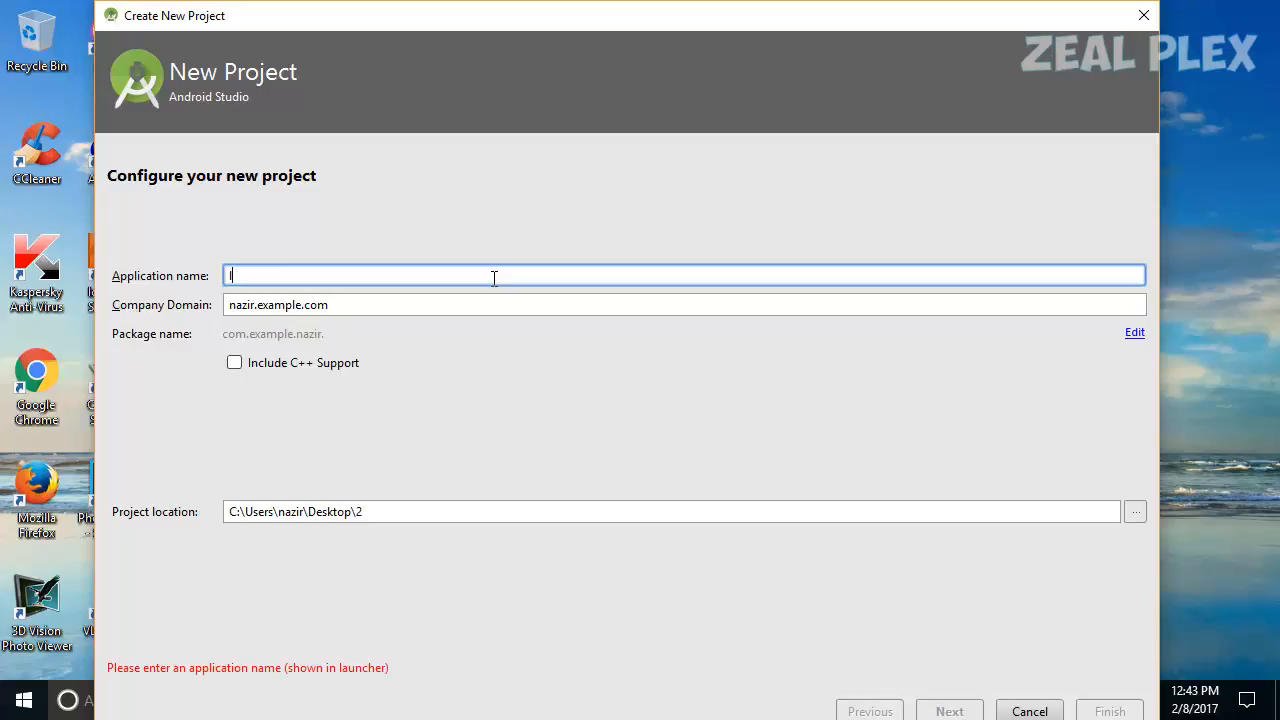
pyautogui.write('arn an')
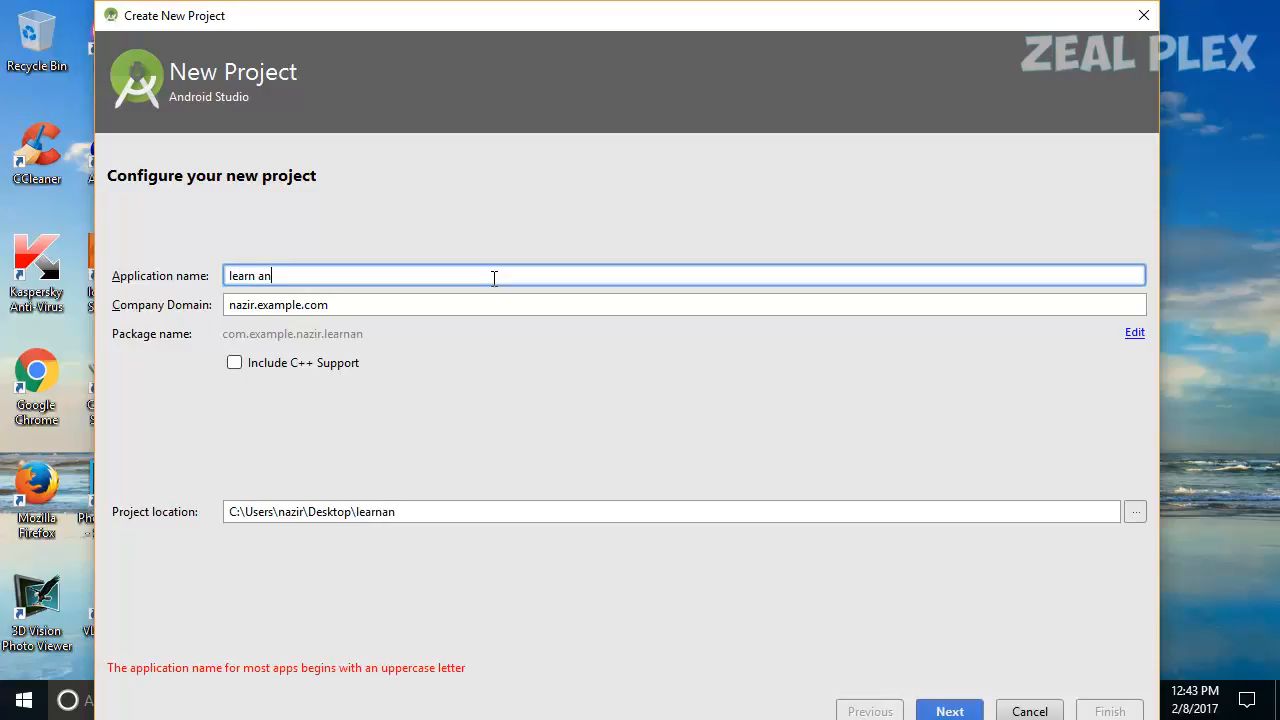
pyautogui.write('droid')
# - Set the company domain to zealplex.com, and open the package name for editing and close it without changes
pyautogui.click(395, 304)
pyautogui.press('BackSpace')
pyautogui.press('BackSpace')
pyautogui.press('BackSpace')
pyautogui.press('BackSpace')
pyautogui.press('BackSpace')
pyautogui.press('BackSpace')
pyautogui.press('BackSpace')
pyautogui.press('BackSpace')
pyautogui.press('BackSpace')
pyautogui.press('BackSpace')
pyautogui.press('BackSpace')
pyautogui.press('BackSpace')
pyautogui.press('BackSpace')
pyautogui.press('BackSpace')
pyautogui.press('BackSpace')
pyautogui.press('BackSpace')
pyautogui.press('BackSpace')
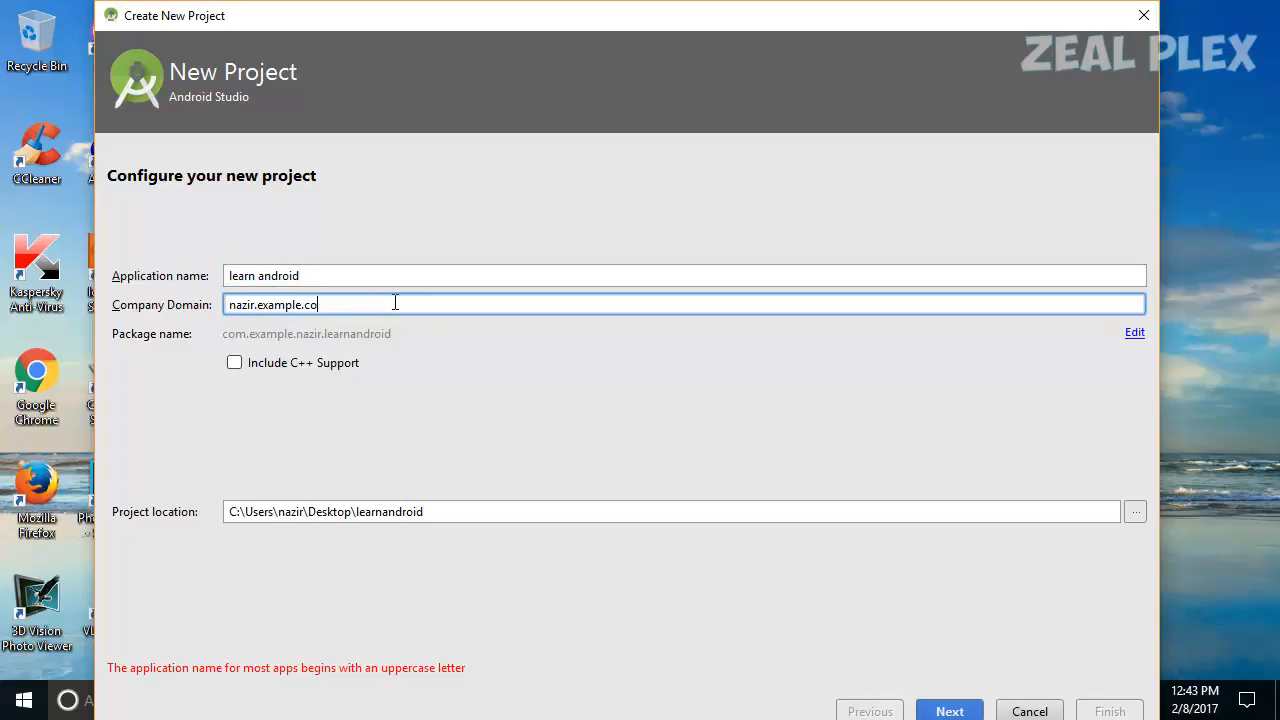
pyautogui.write('zealplex')
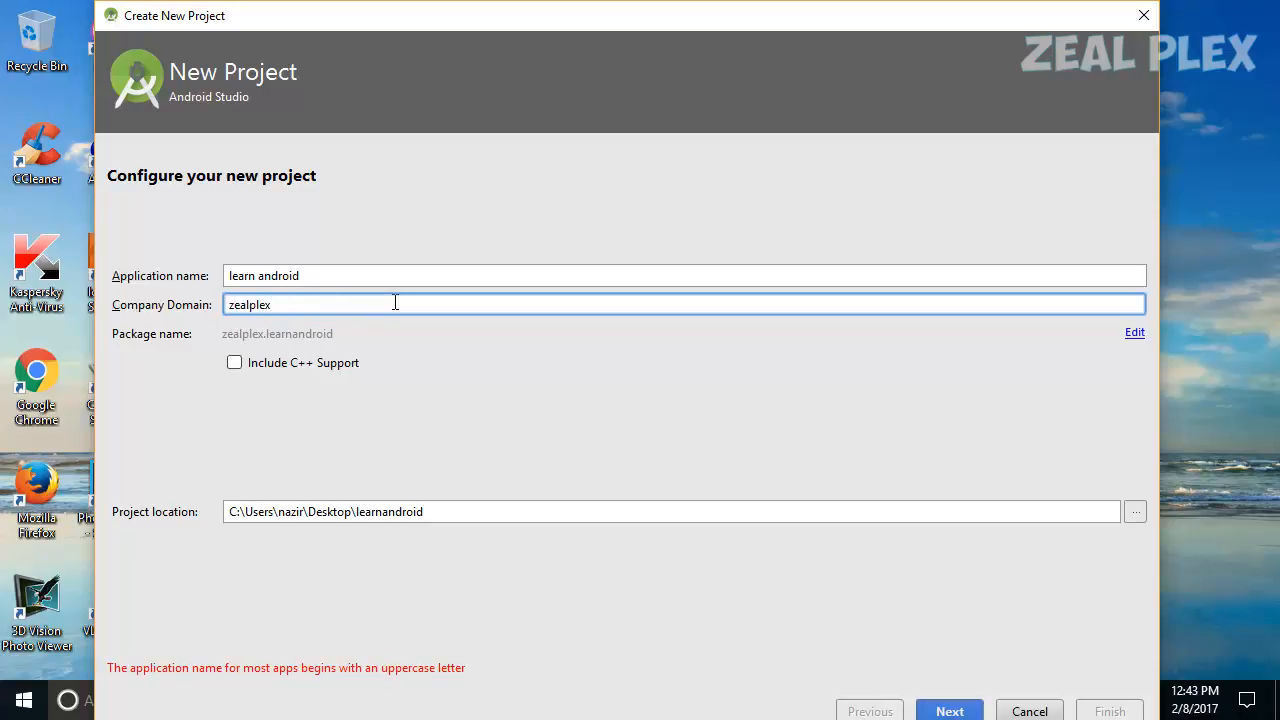
pyautogui.write('.com')
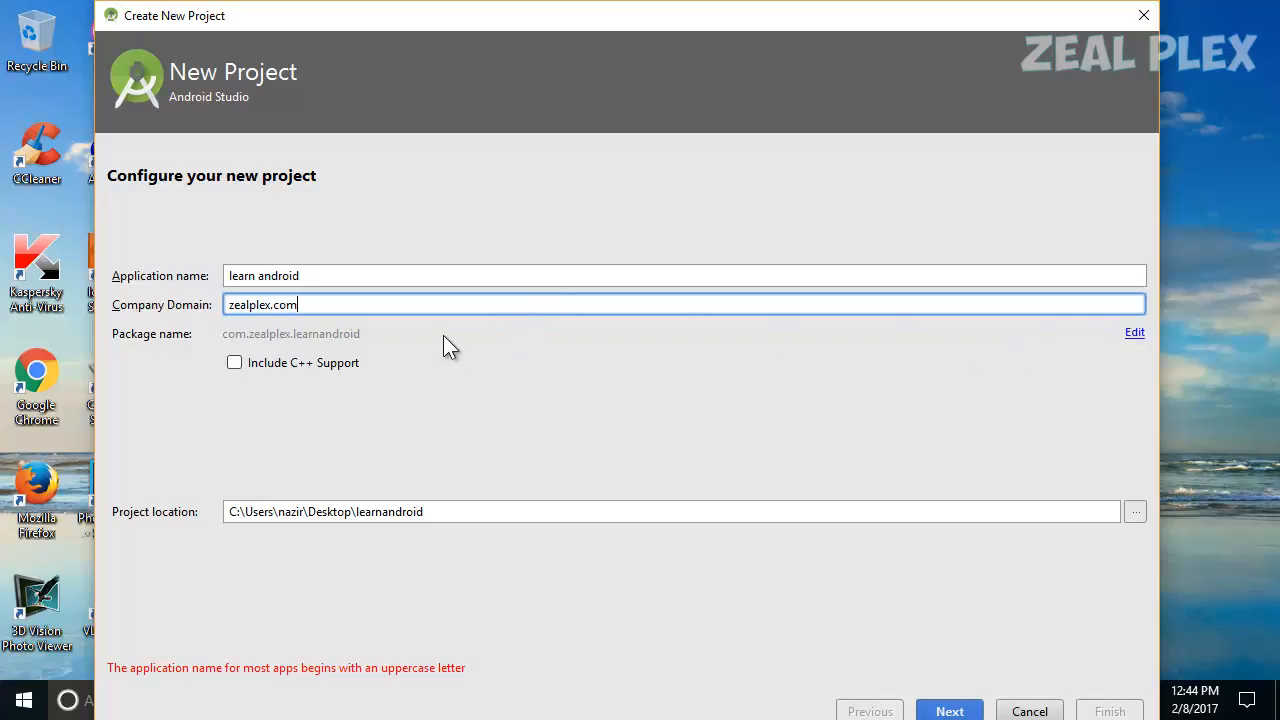
pyautogui.click(1133, 333)
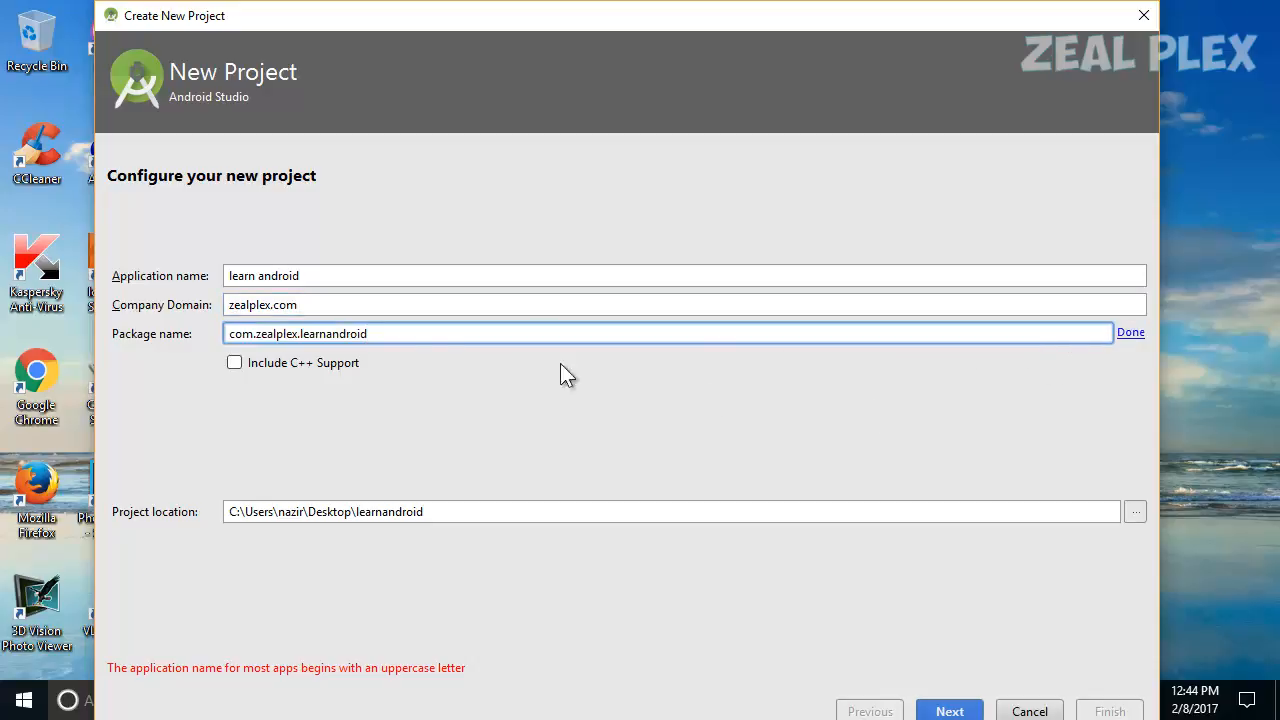
pyautogui.click(1133, 334)
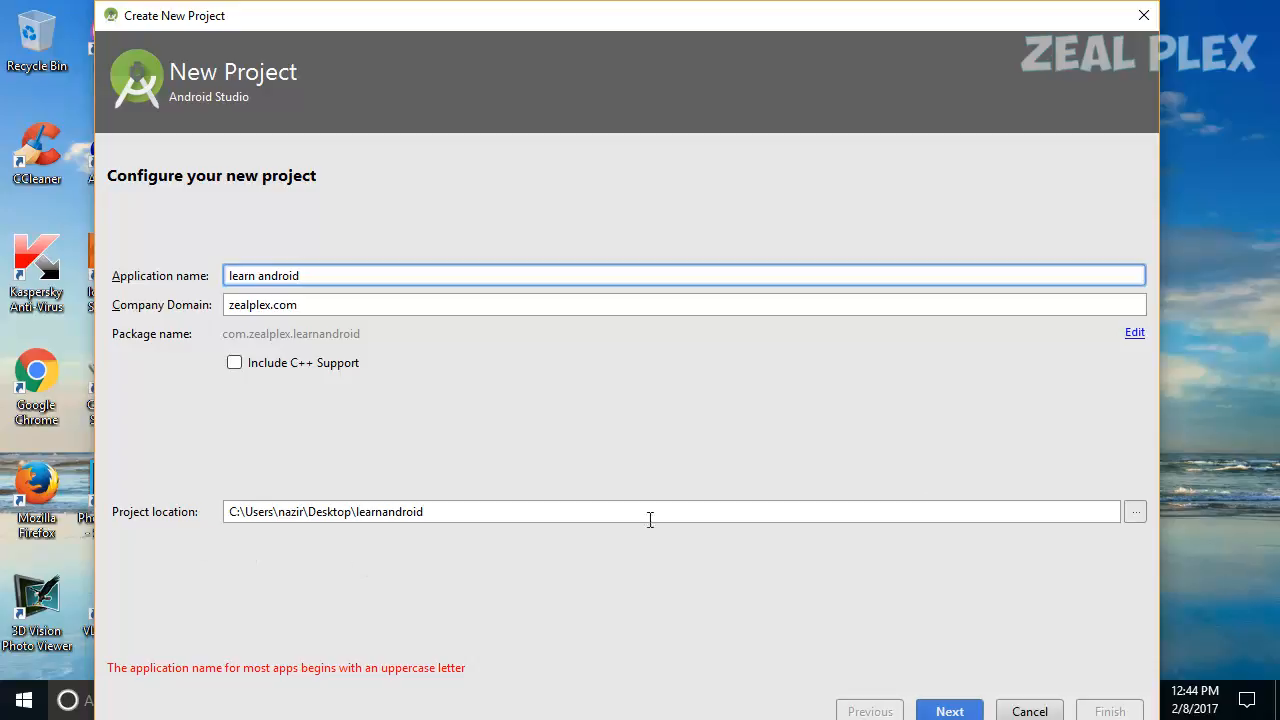
# - Browse for a different project location and expand the D:\ drive in the folder tree
pyautogui.click(1136, 512)
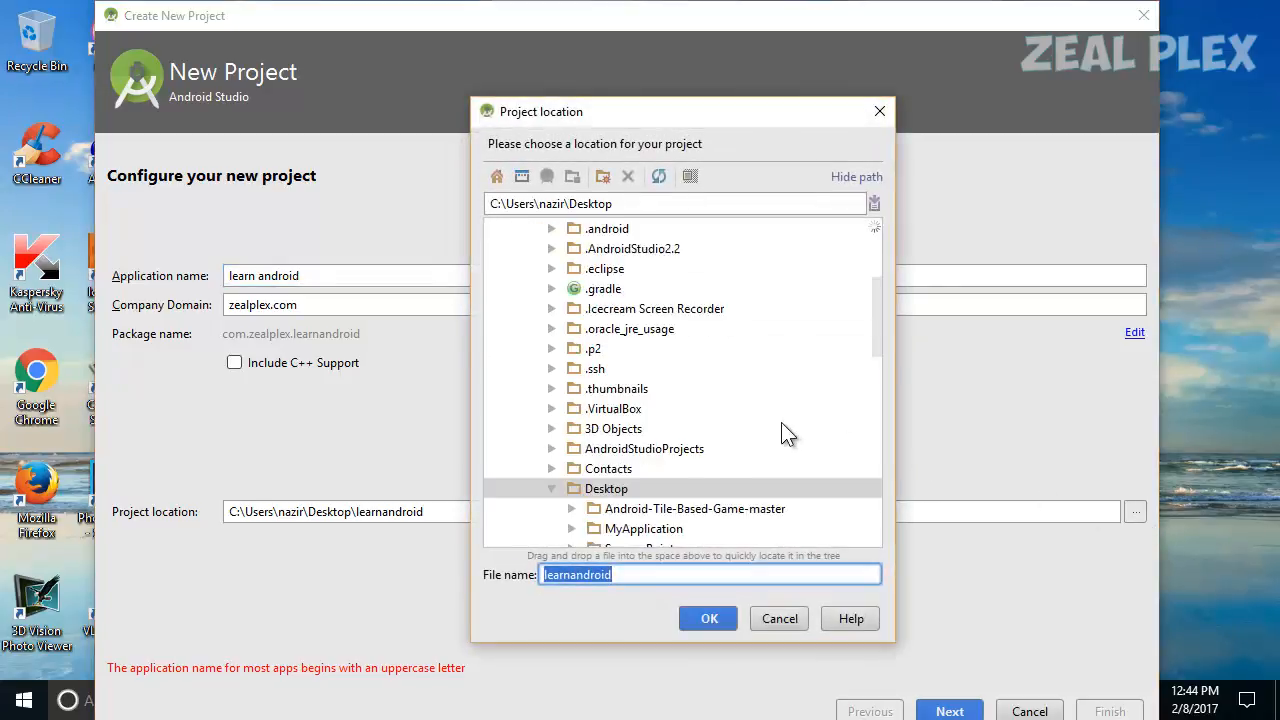
pyautogui.scroll(-8, 654, 466)
pyautogui.scroll(-8, 742, 487)
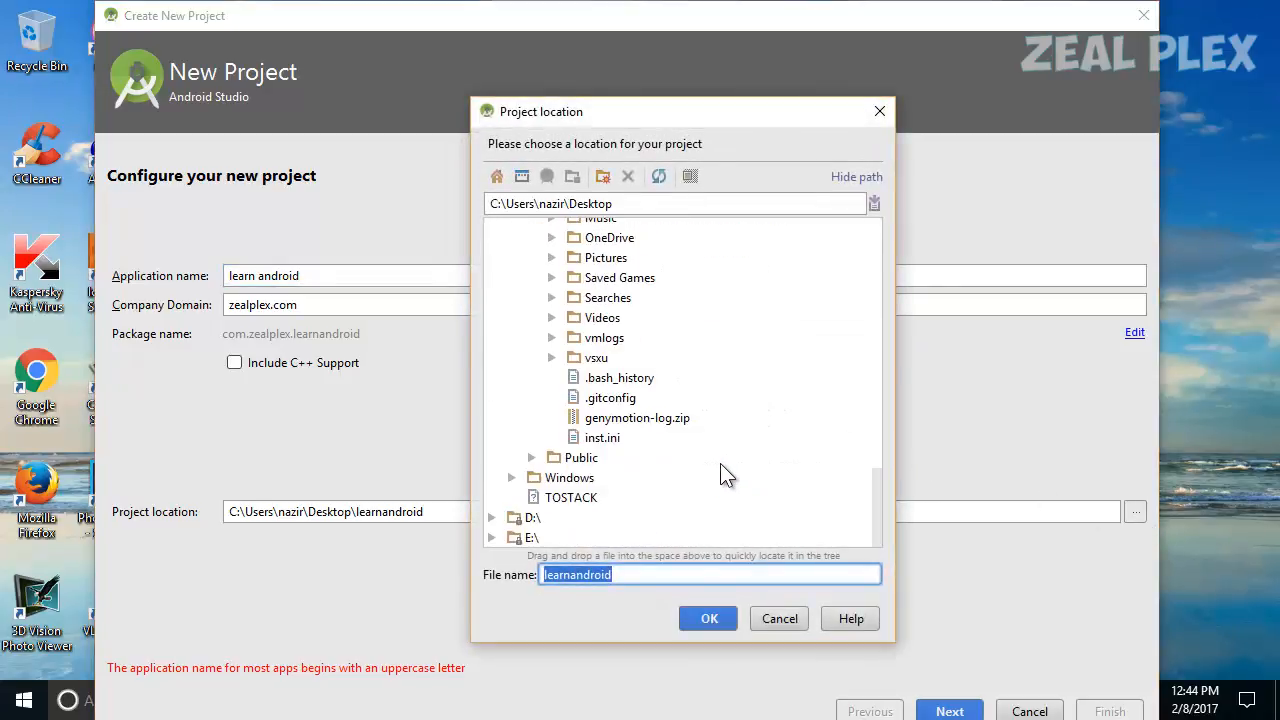
pyautogui.scroll(4, 640, 420)
pyautogui.scroll(-3, 548, 369)
pyautogui.click(492, 518)
pyautogui.scroll(-5, 730, 458)
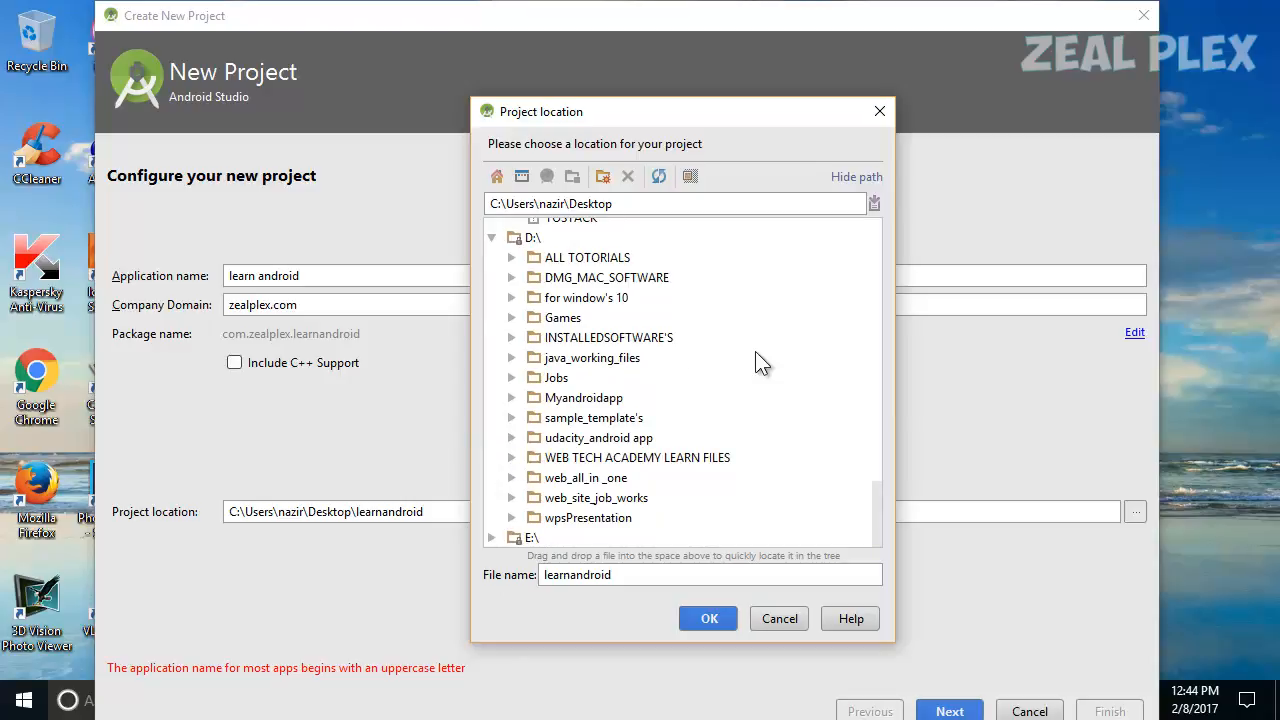
# - Look through the D: drive in File Explorer for the Myandroidapp folder and return to the project location chooser
pyautogui.click(22, 705)
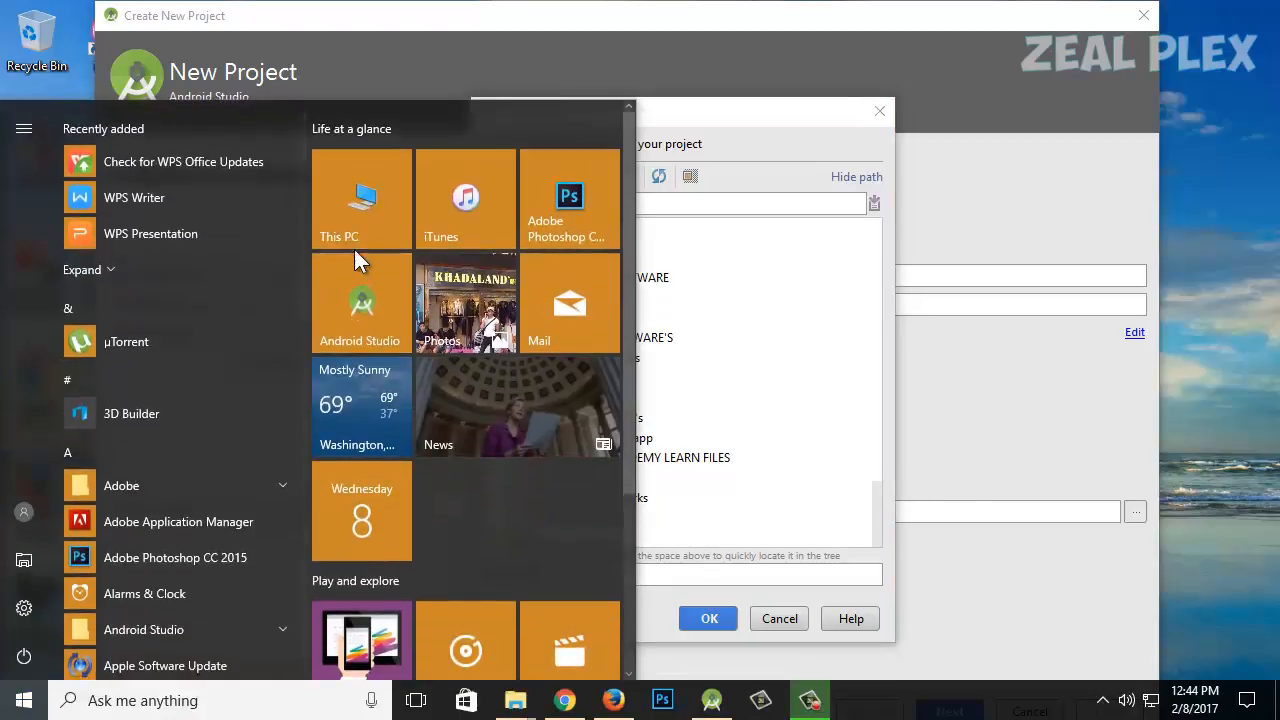
pyautogui.click(357, 252)
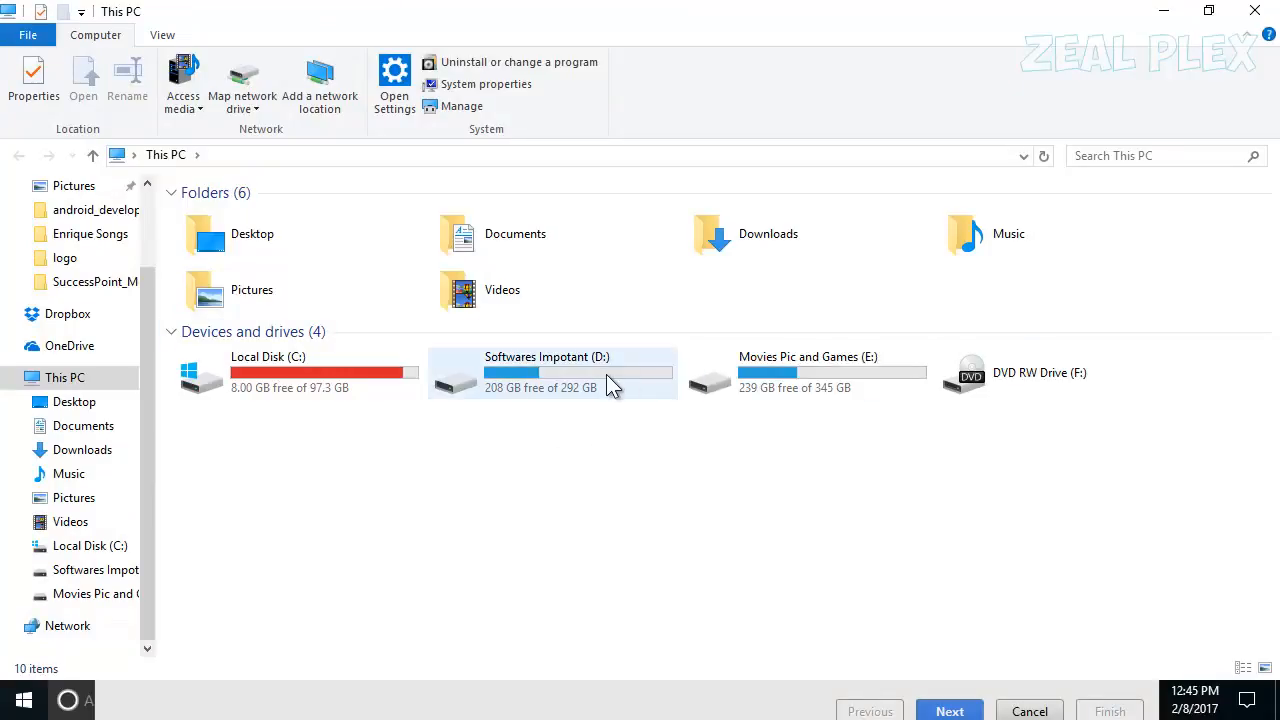
pyautogui.click(588, 388)
pyautogui.doubleClick(590, 388)
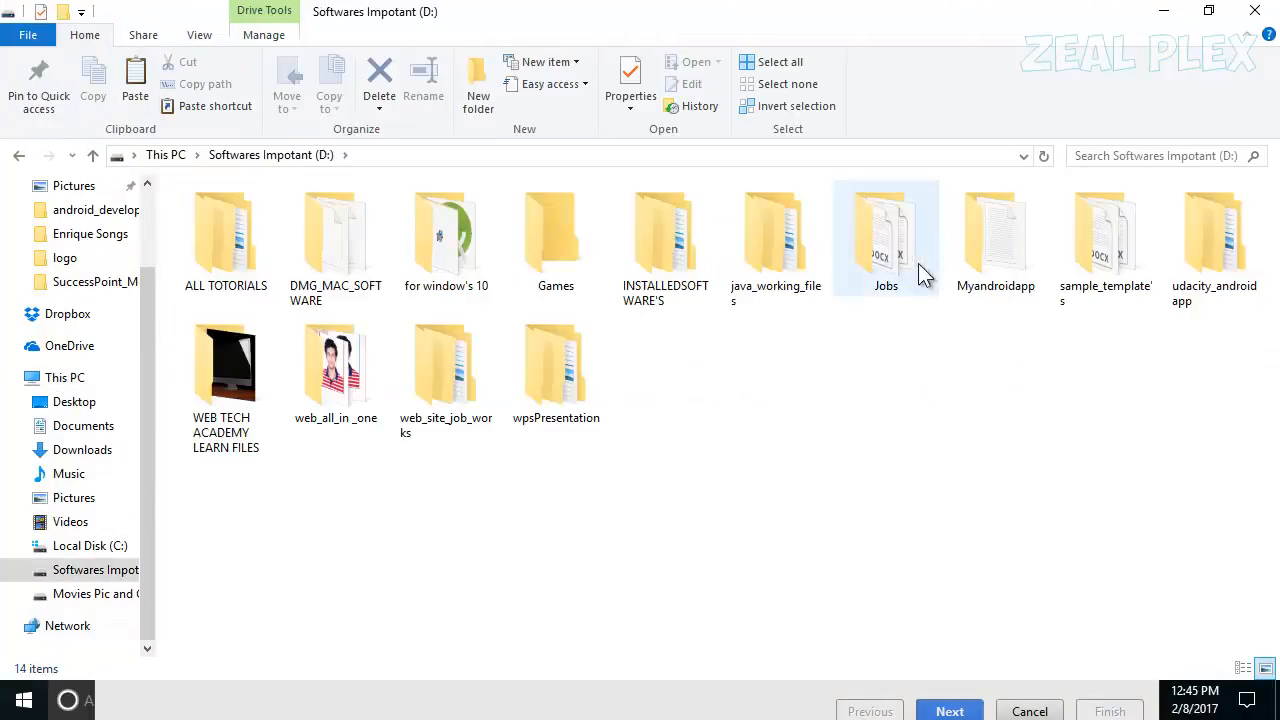
pyautogui.click(988, 288)
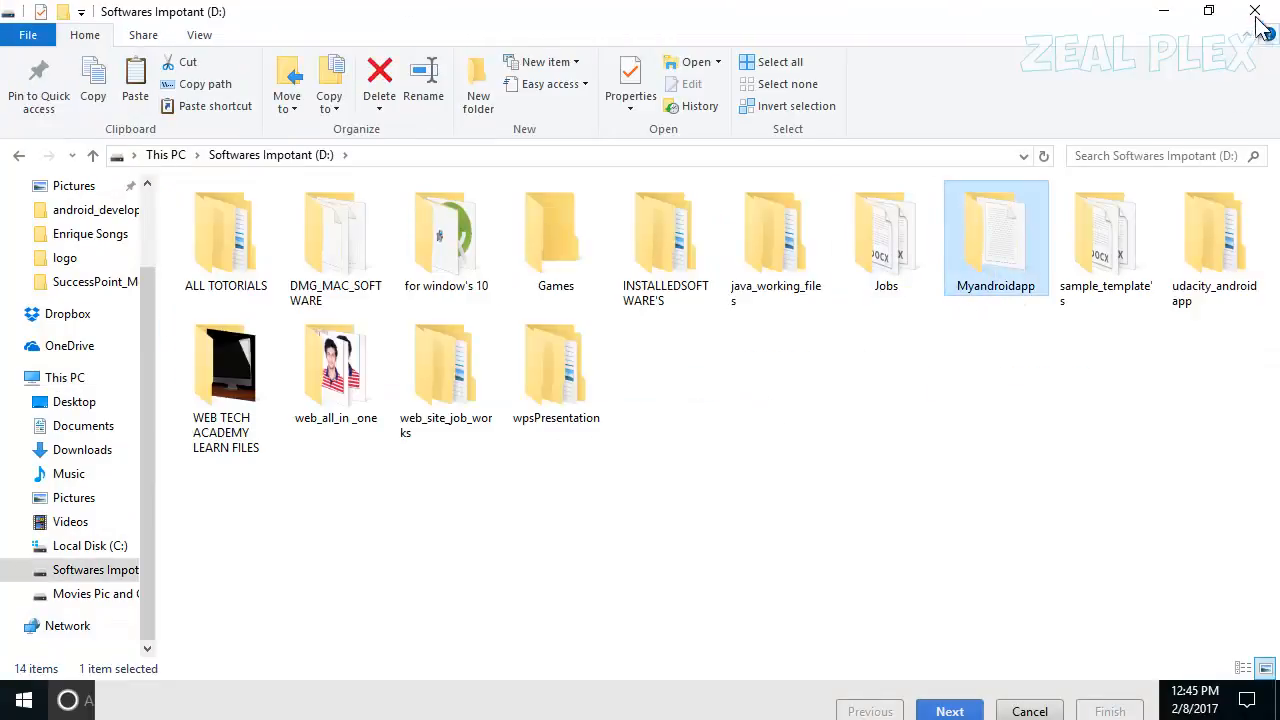
pyautogui.click(1160, 11)
# - Choose the Myandroidapp folder on the D:\ drive as the project location, keeping learnandroid as the file name
pyautogui.scroll(3, 532, 480)
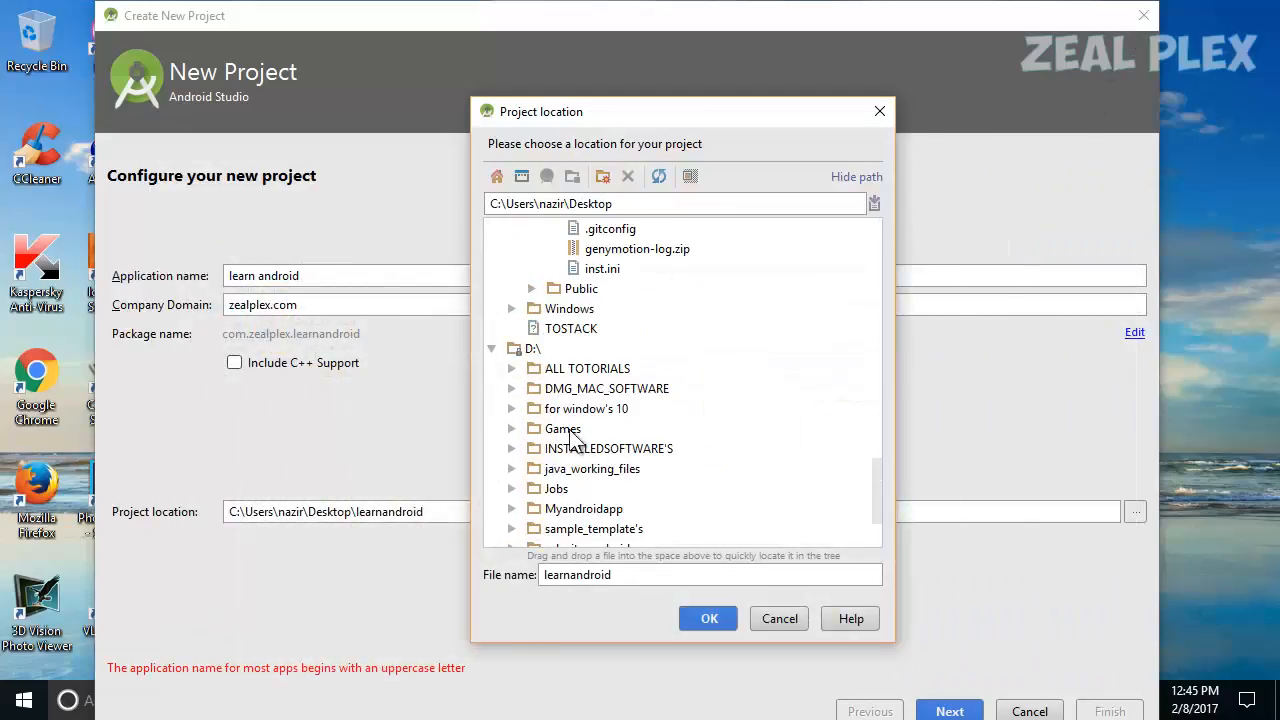
pyautogui.scroll(-3, 514, 397)
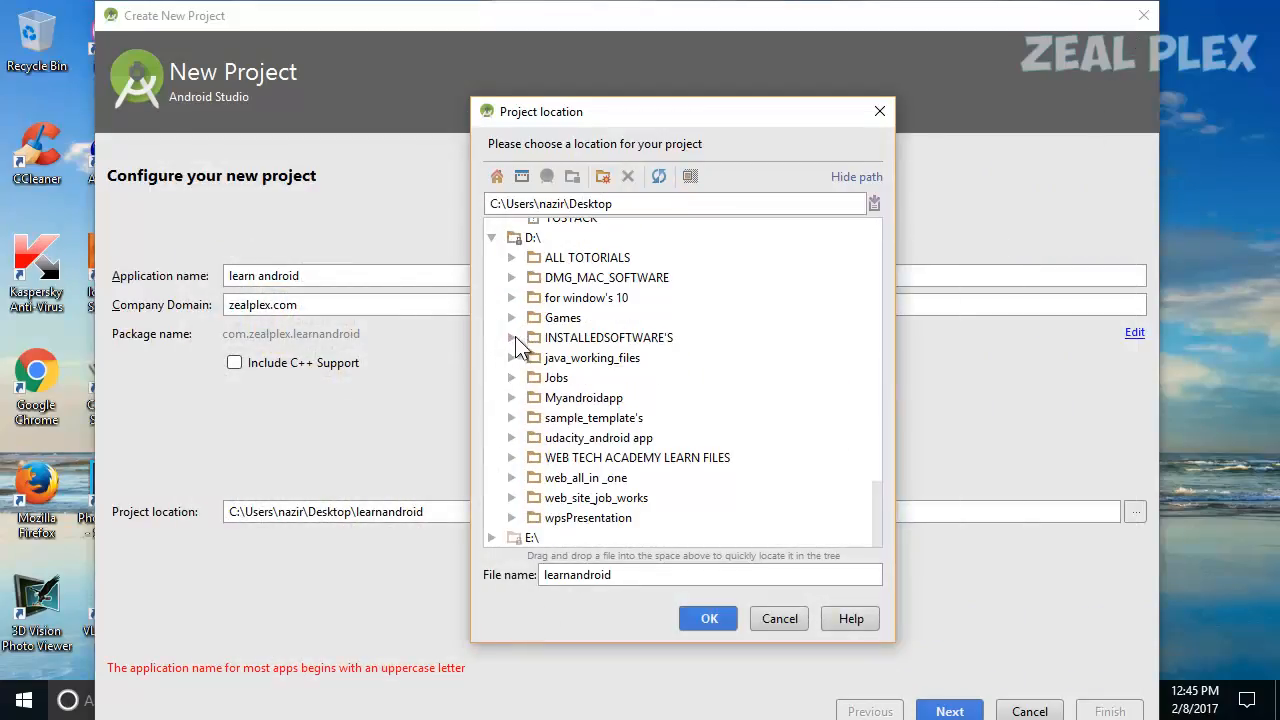
pyautogui.click(512, 397)
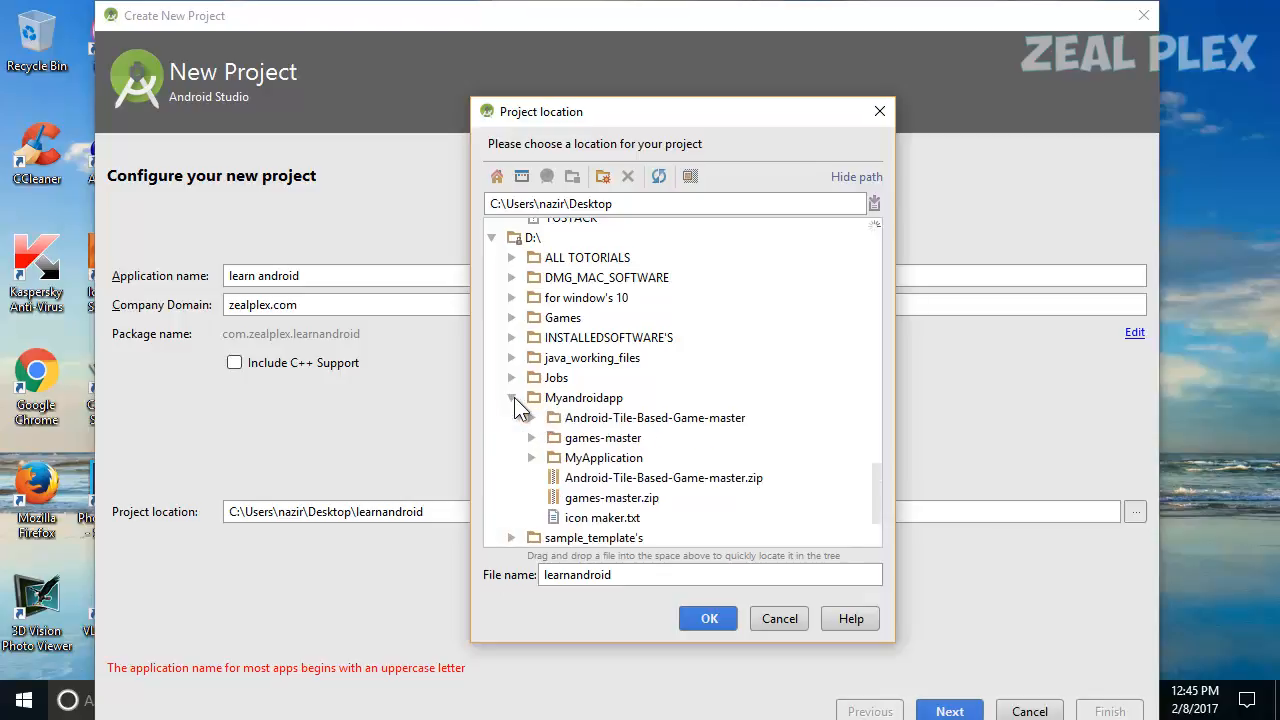
pyautogui.click(580, 400)
pyautogui.click(709, 619)
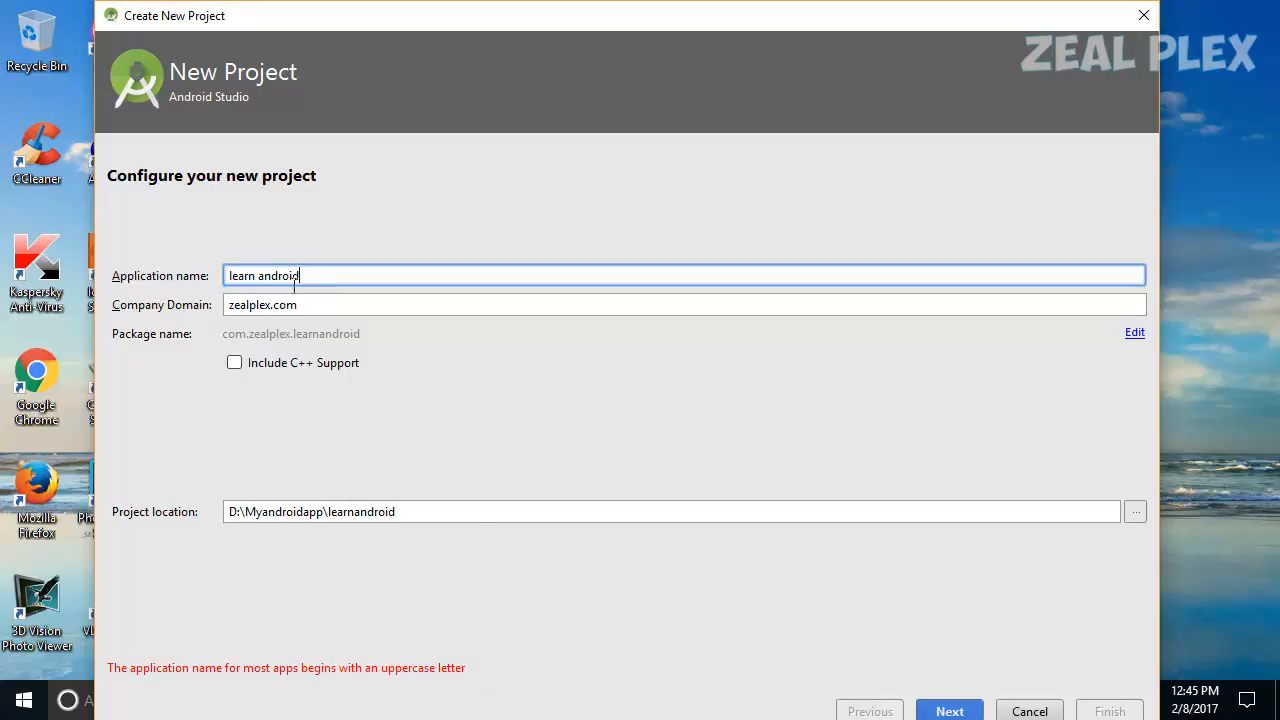
# - Capitalize the first letter of the application name so it reads Learn android
pyautogui.click(228, 277)
pyautogui.write('L')
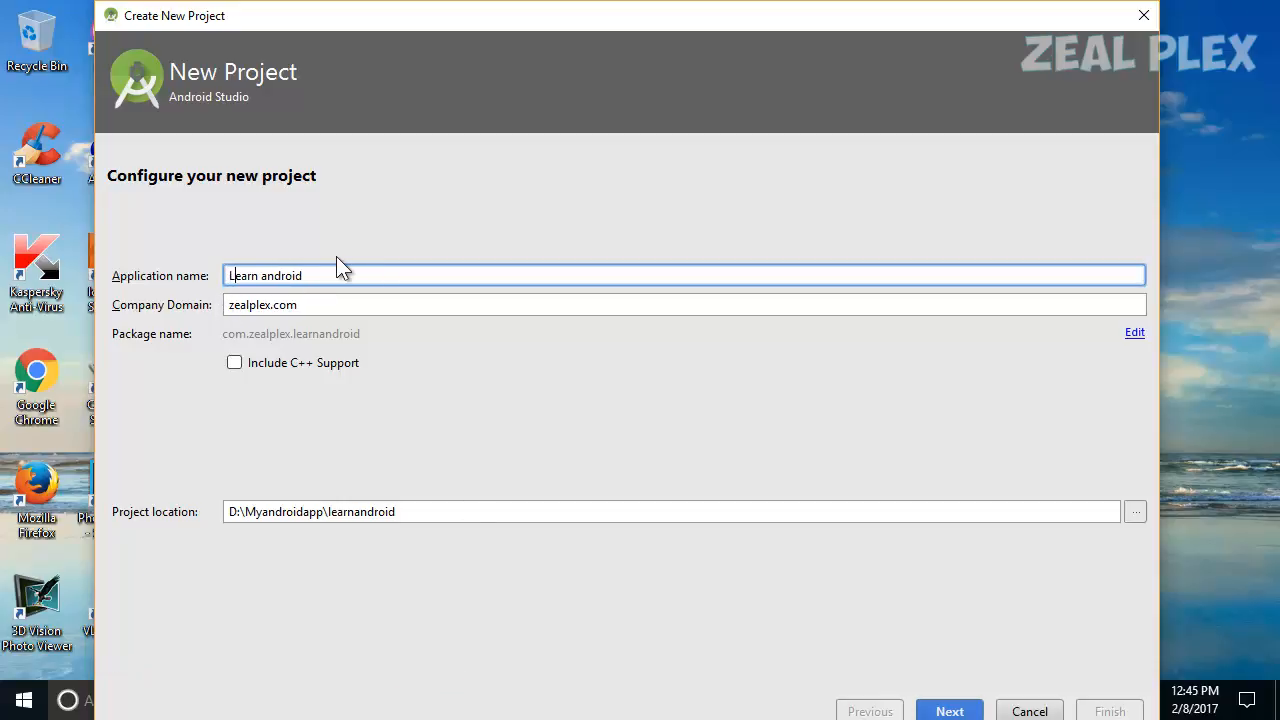
pyautogui.press('Delete')
pyautogui.moveTo(330, 303); pyautogui.dragTo(207, 313)
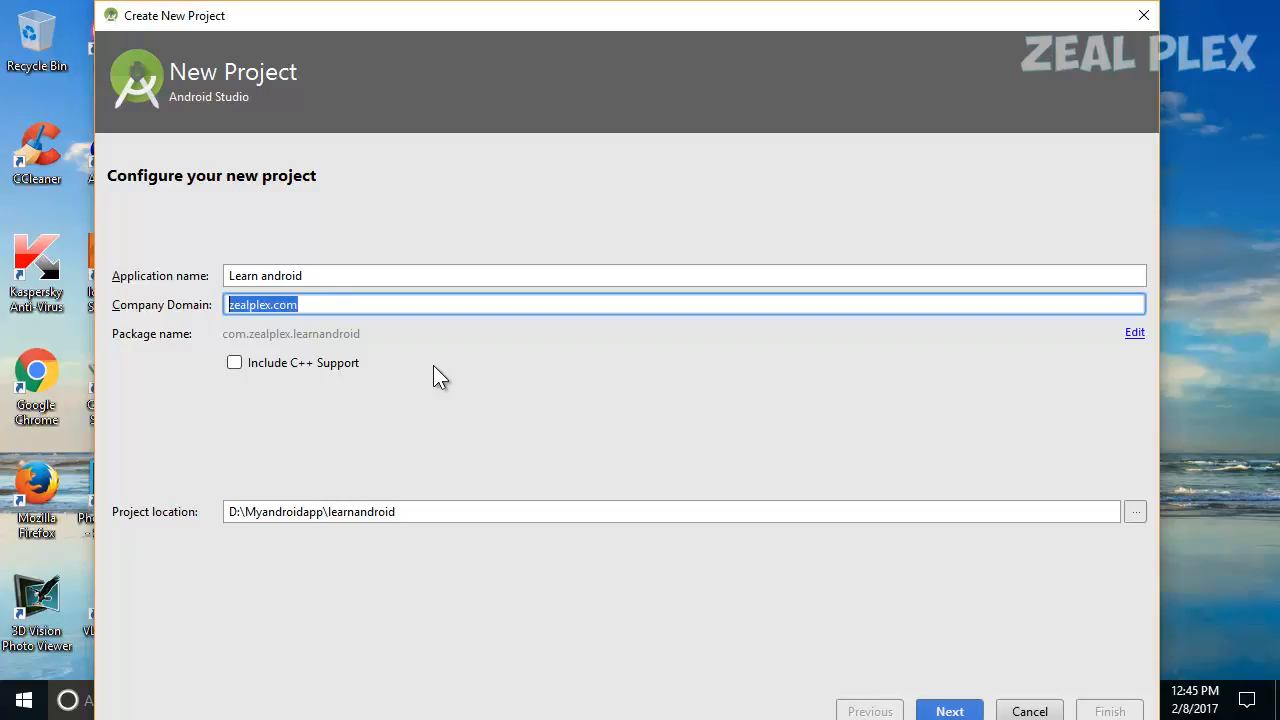
pyautogui.hotkey('shift', 'Tab')
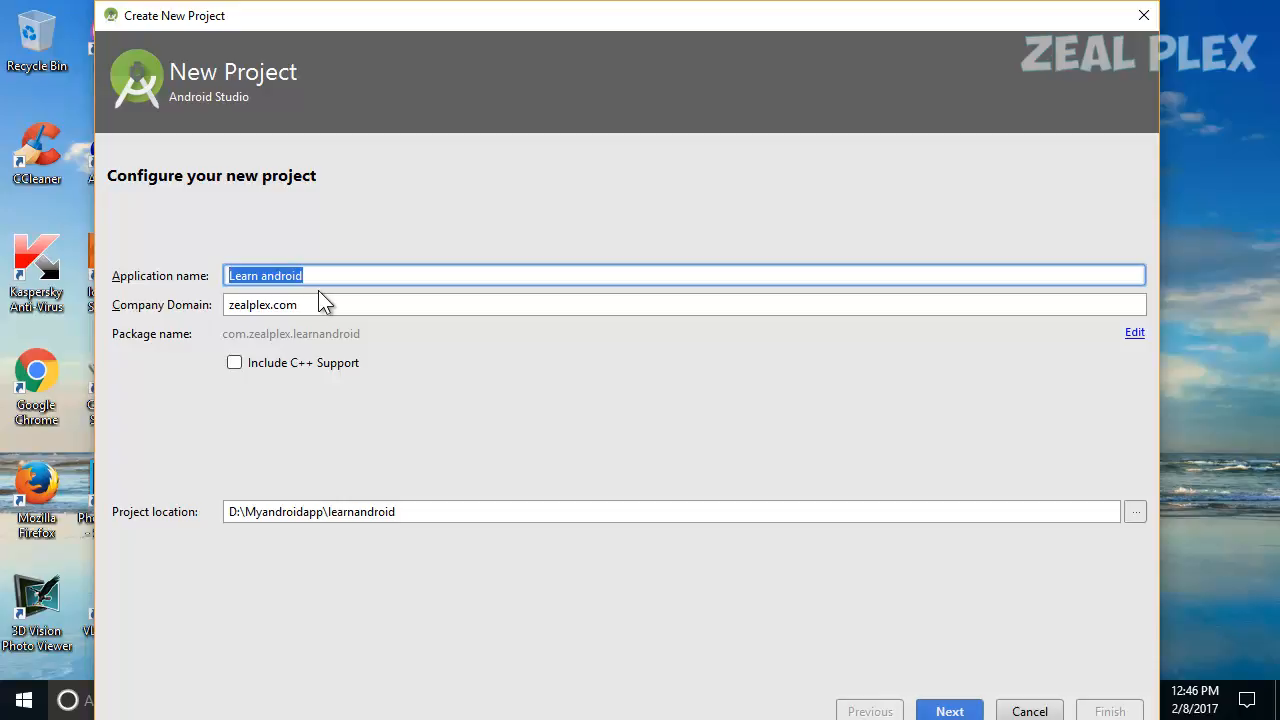
pyautogui.press('Tab')
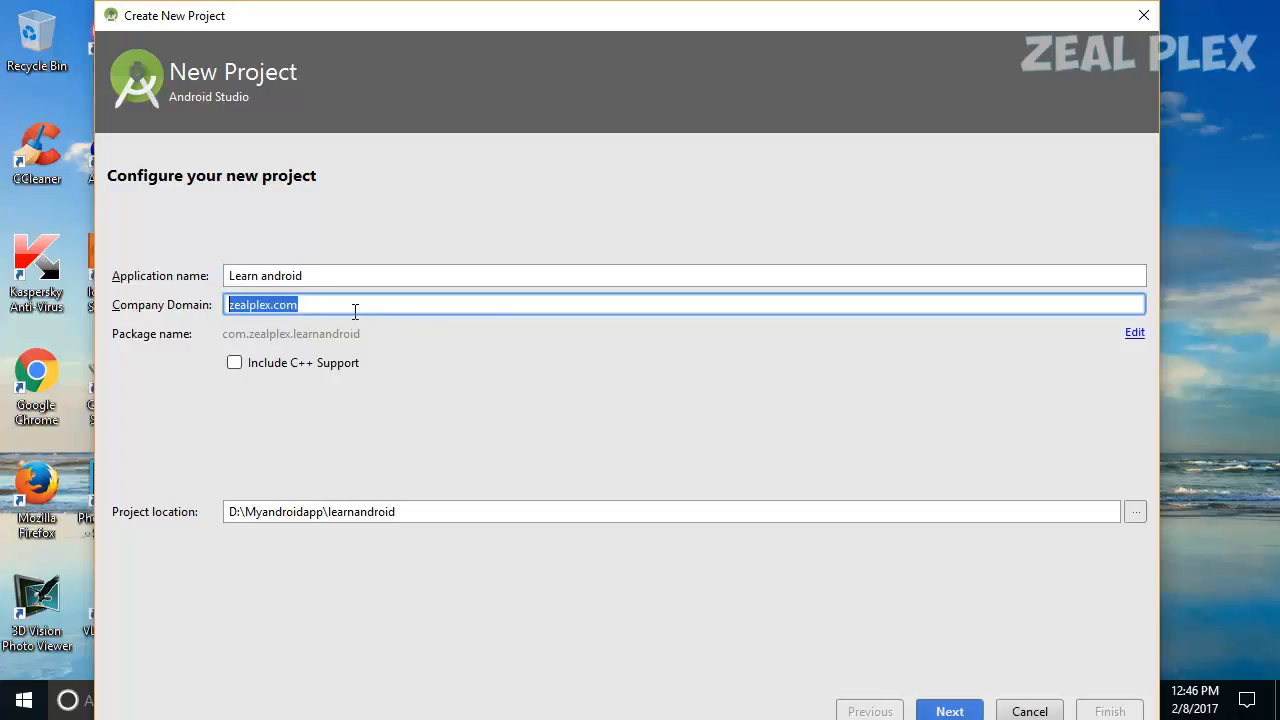
pyautogui.click(355, 311)
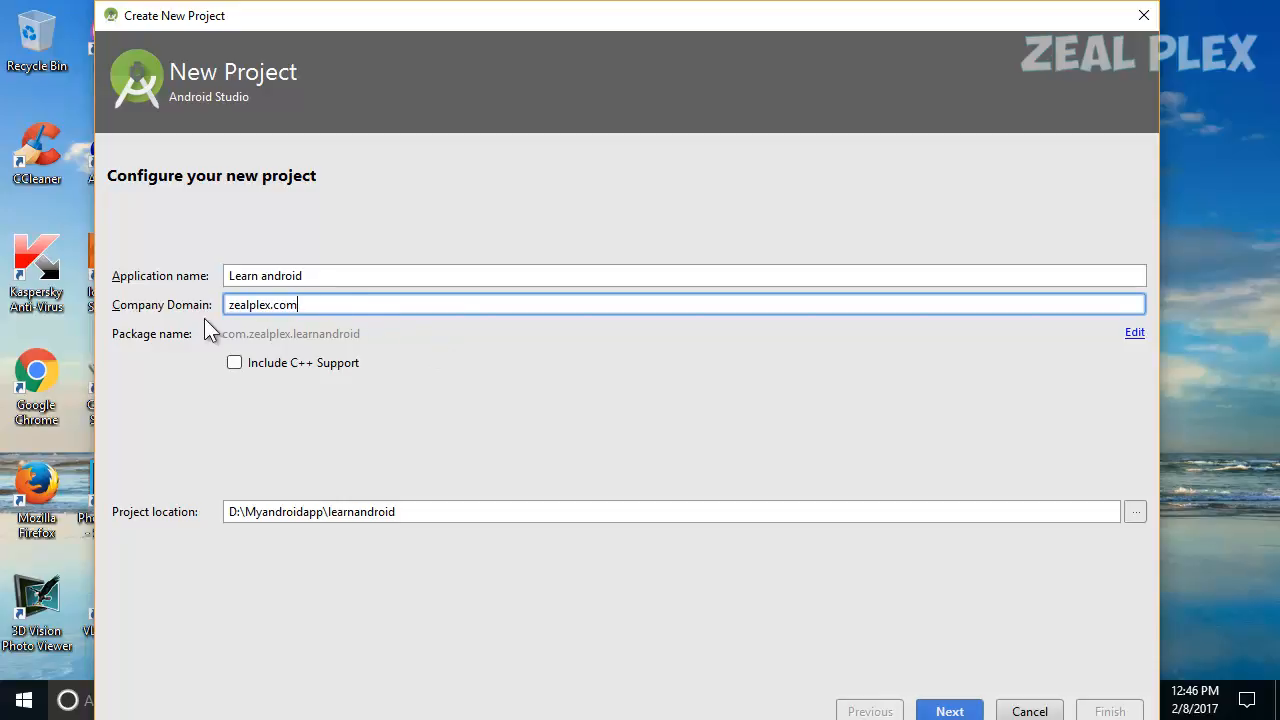
pyautogui.hotkey('ctrl', 'a')
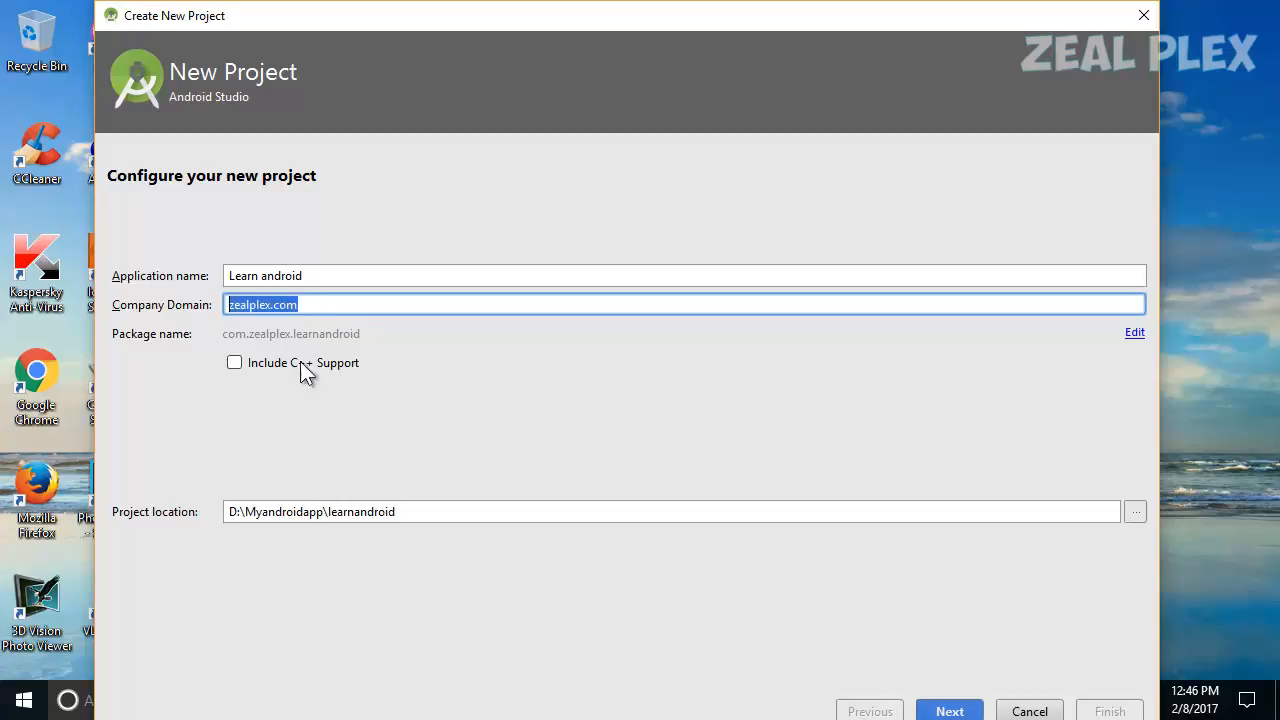
pyautogui.click(363, 277)
pyautogui.hotkey('ctrl', 'a')
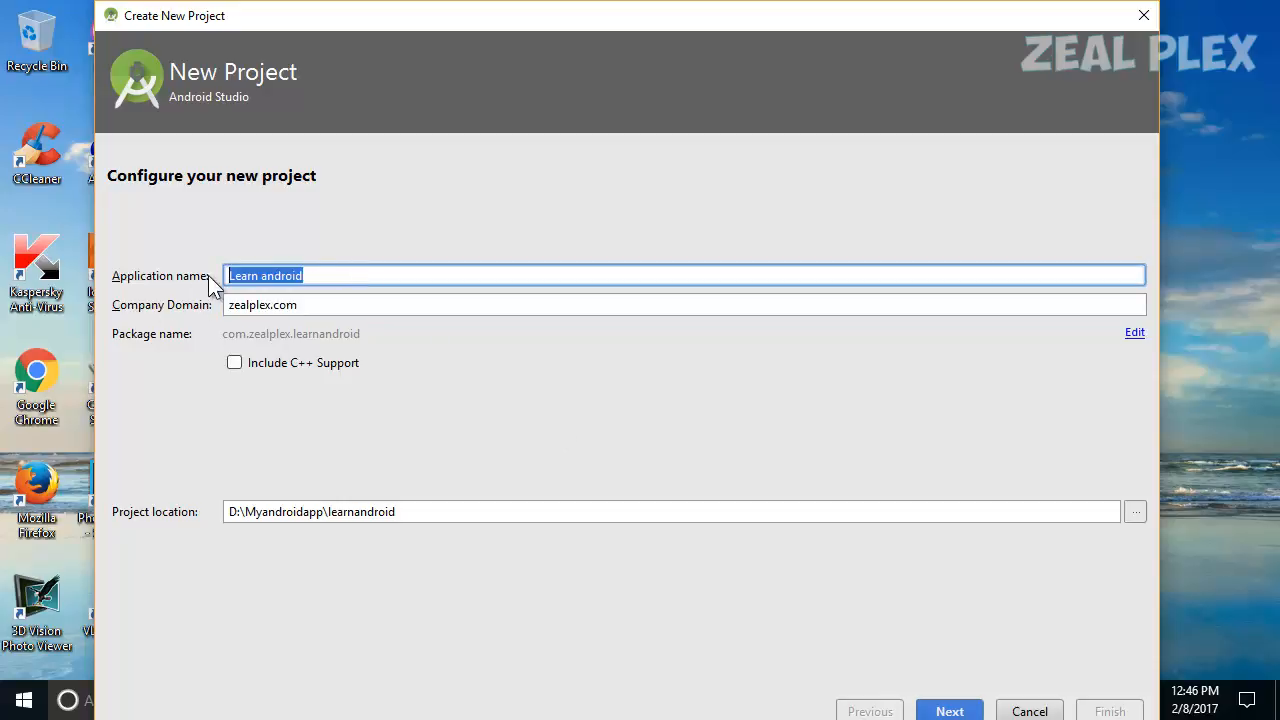
pyautogui.click(324, 270)
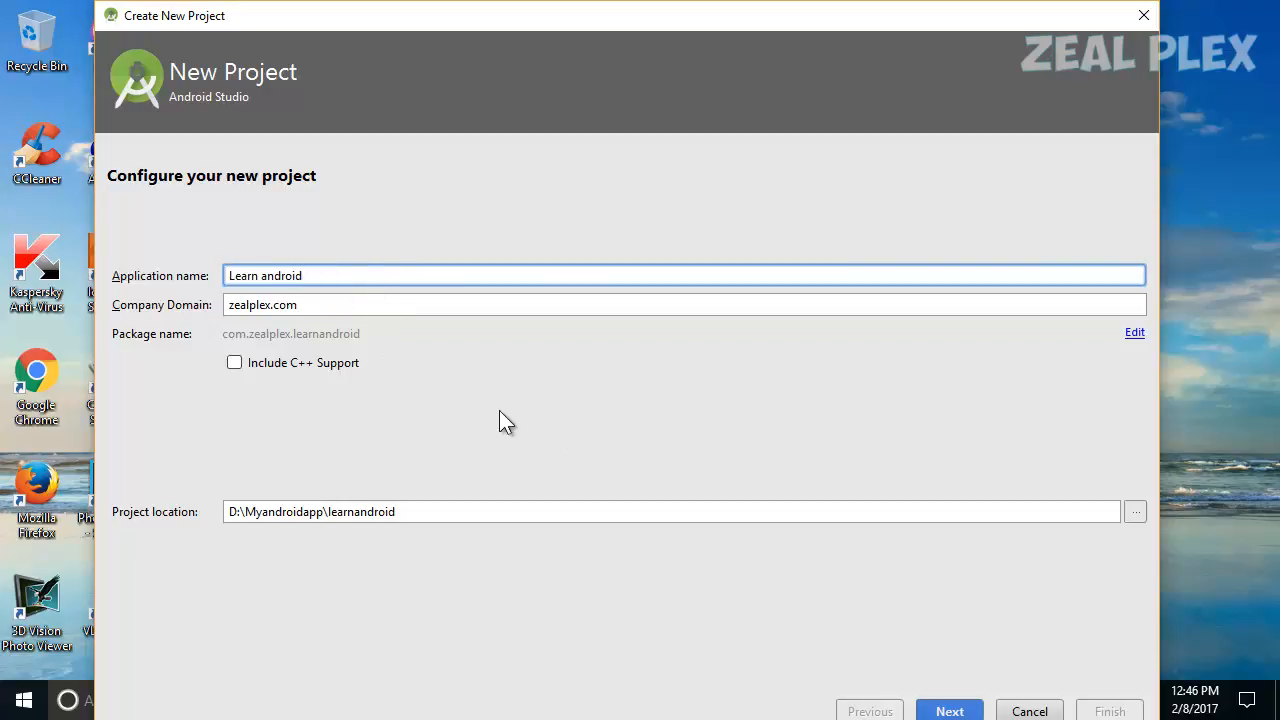
# - Proceed to the target devices page and check the Phone and Tablet minimum SDK choices, keeping API 15: Android 4.0.3 (IceCreamSandwich)
pyautogui.click(948, 710)
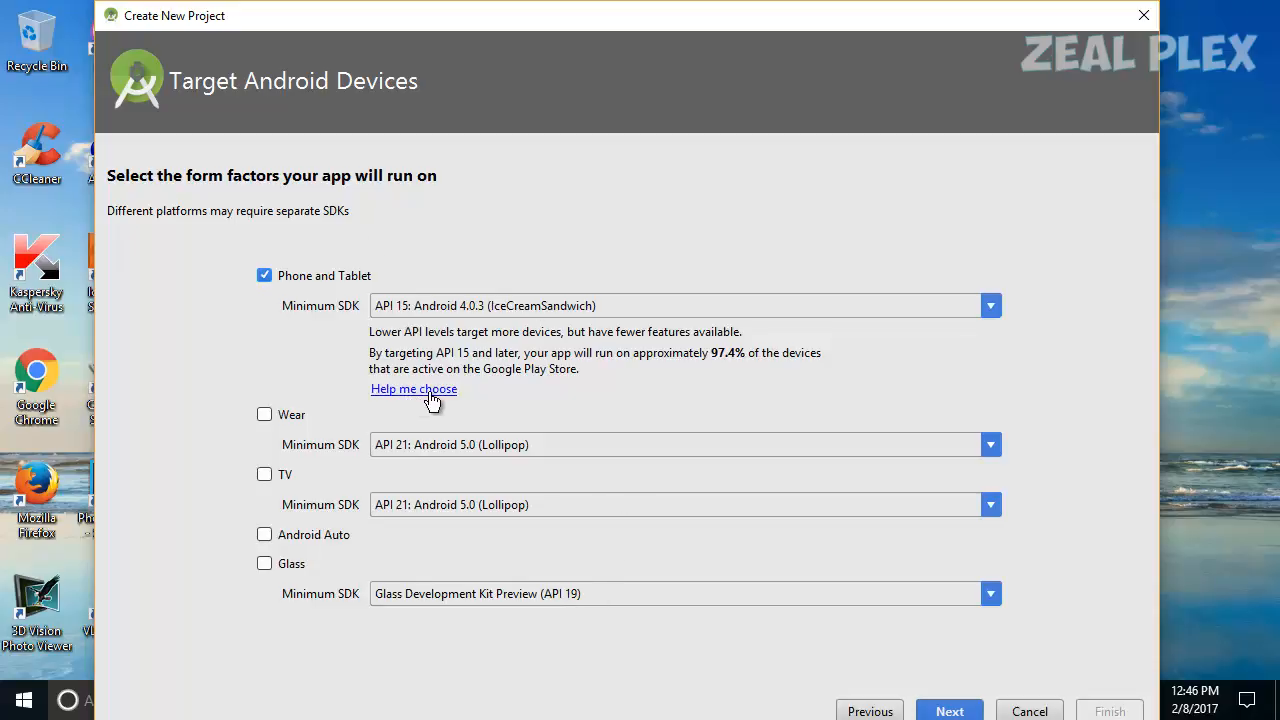
pyautogui.click(986, 310)
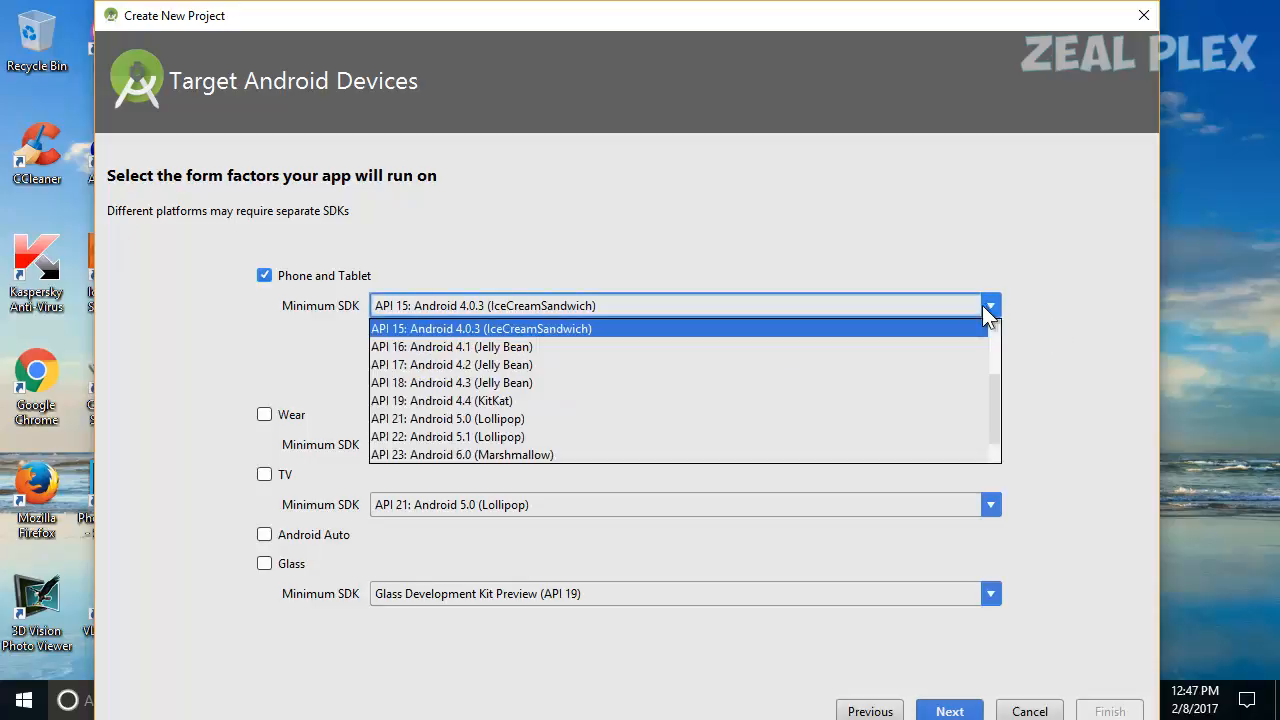
pyautogui.click(755, 262)
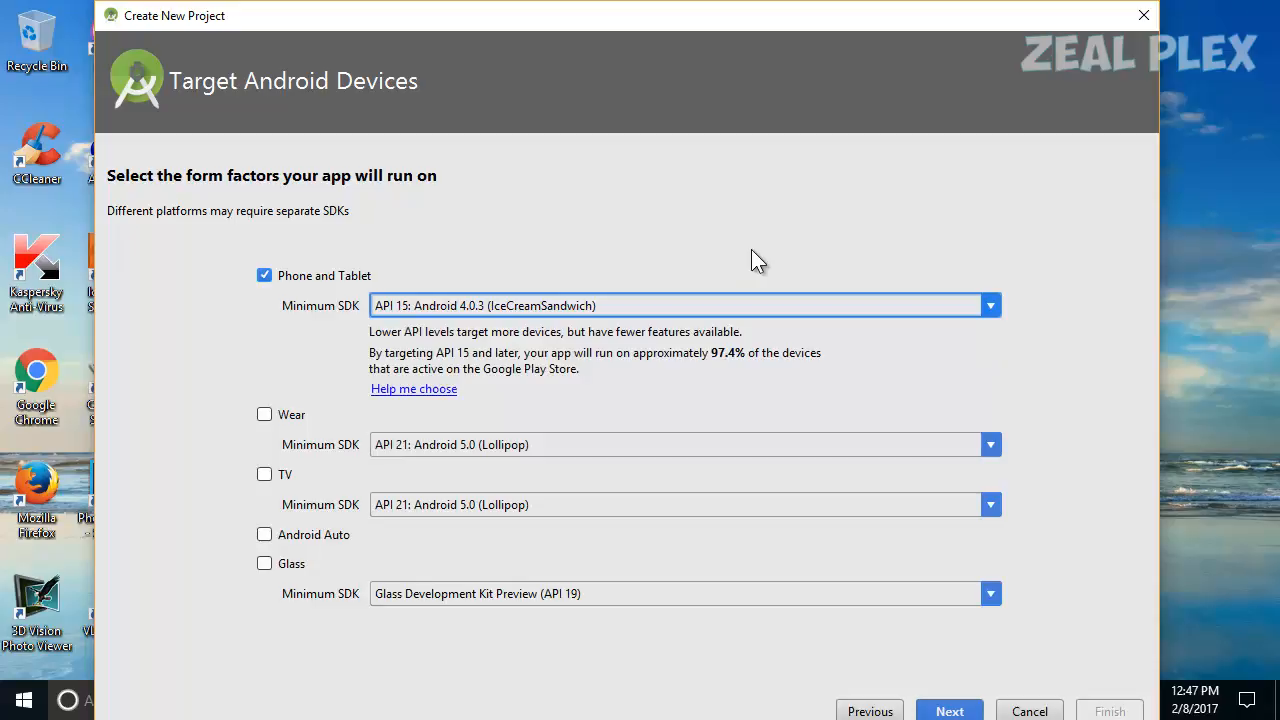
pyautogui.click(990, 304)
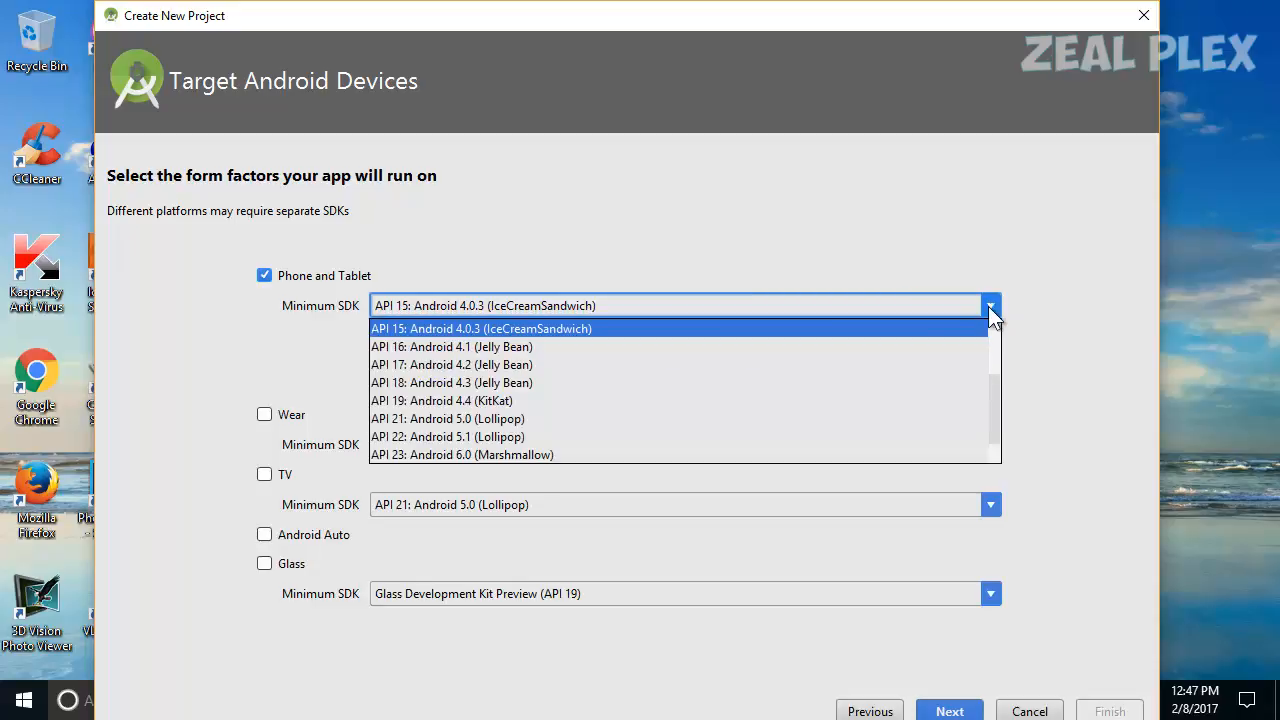
pyautogui.click(687, 224)
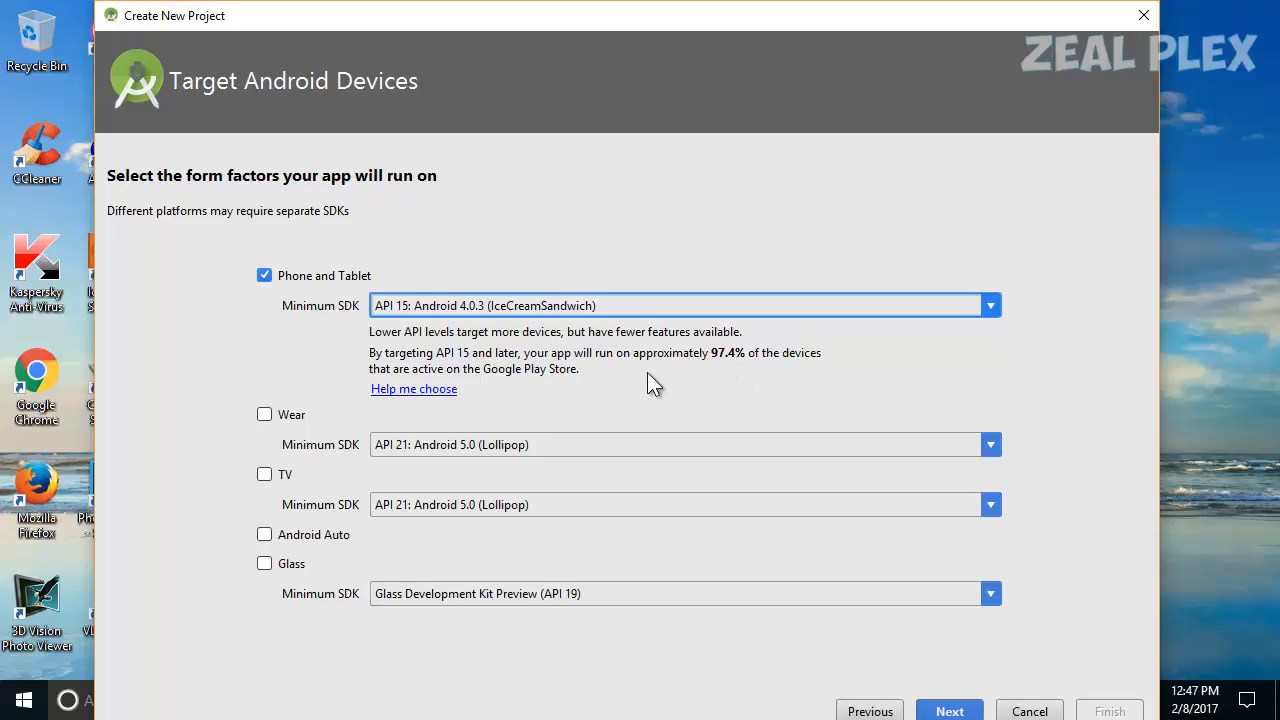
# - Review the Android platform and API version distribution chart, then dismiss it without changing the minimum SDK
pyautogui.click(412, 389)
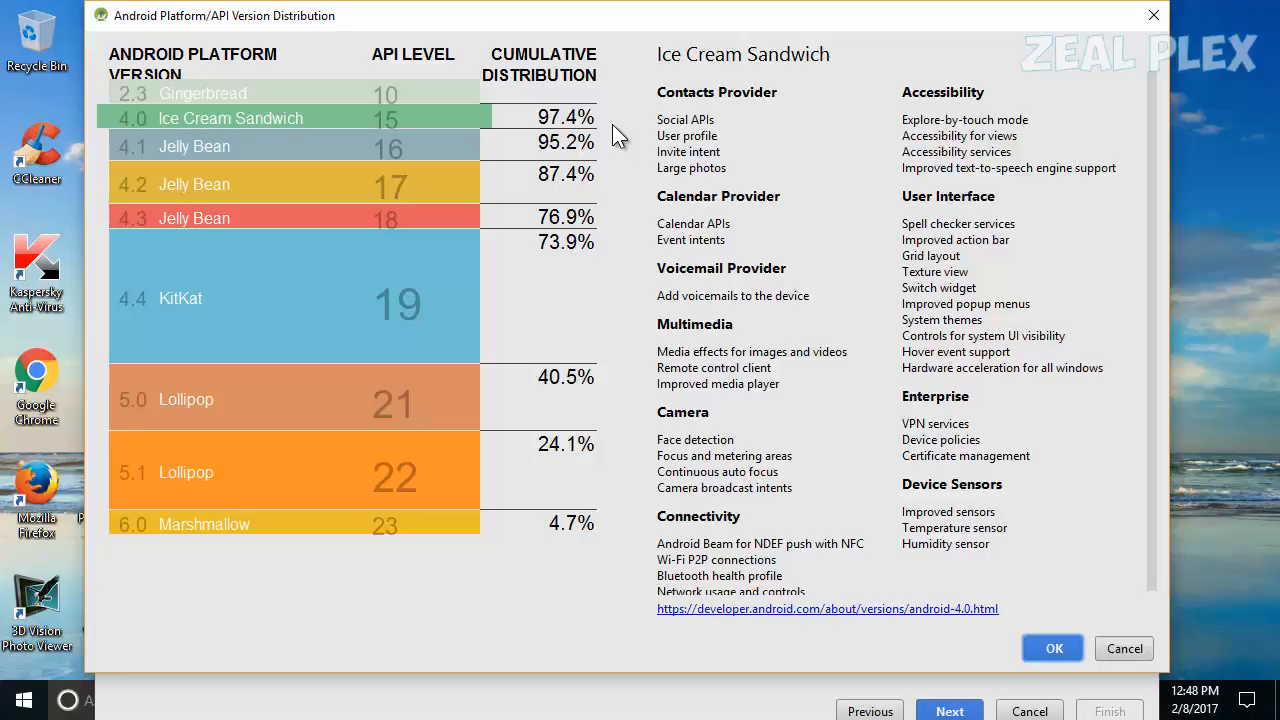
pyautogui.click(1132, 648)
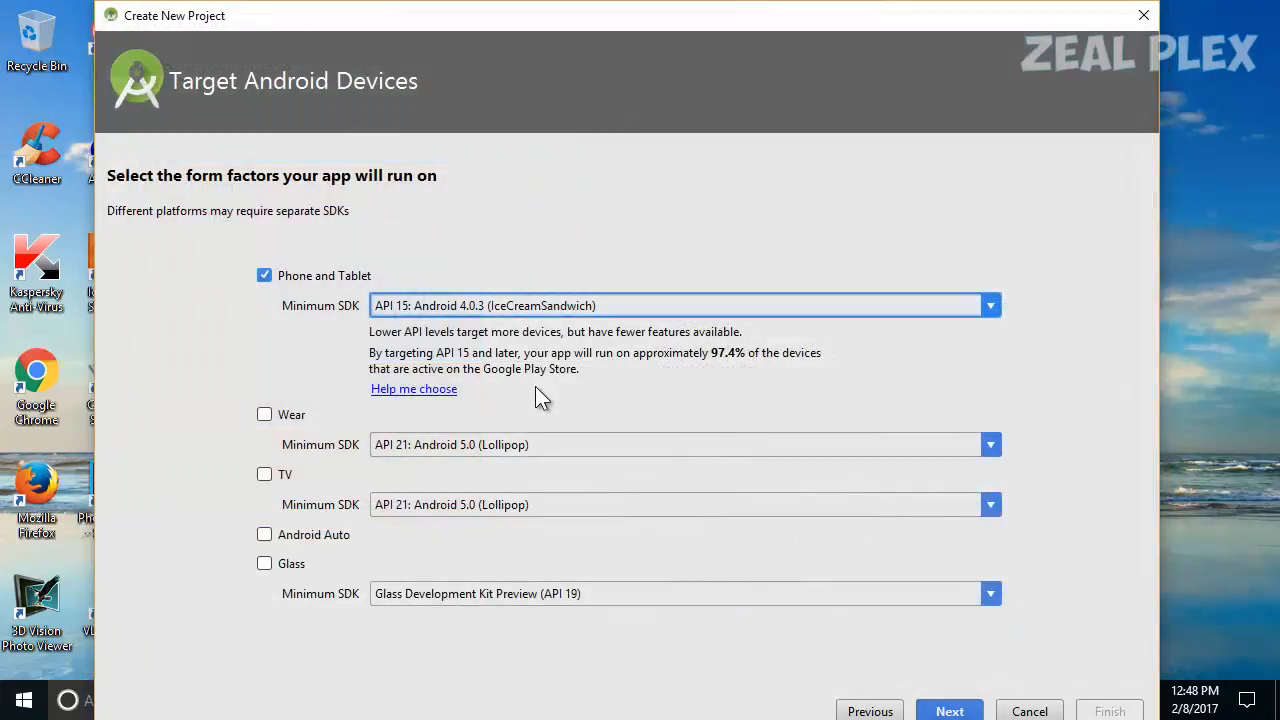
# - Consult the API version distribution chart once more, dismiss it, and continue to the activity template selection with API 15 kept
pyautogui.click(411, 391)
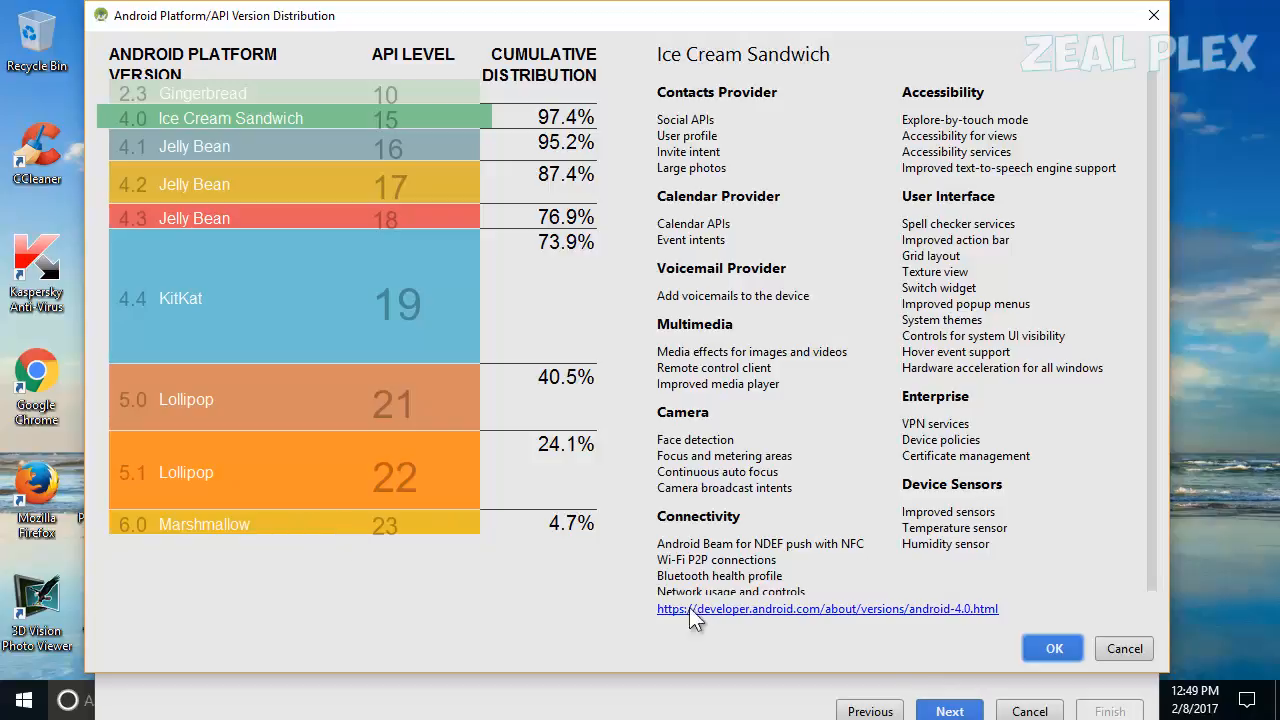
pyautogui.click(1131, 653)
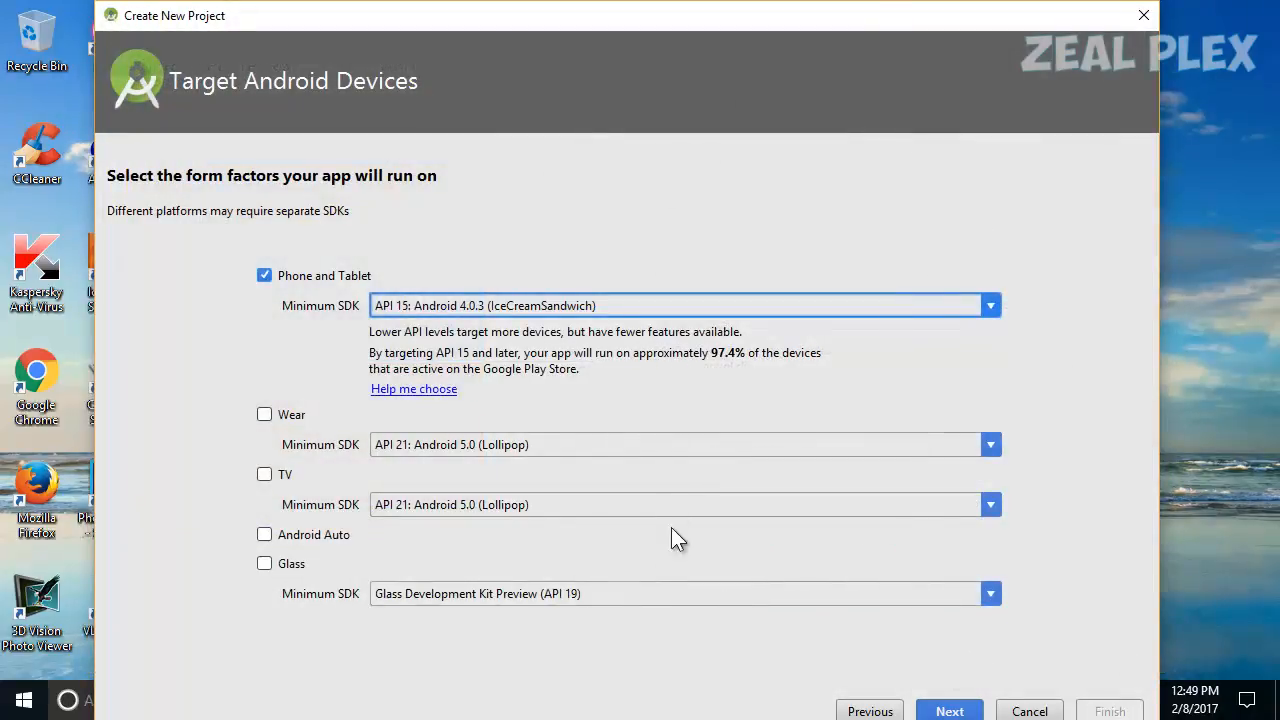
pyautogui.click(950, 712)
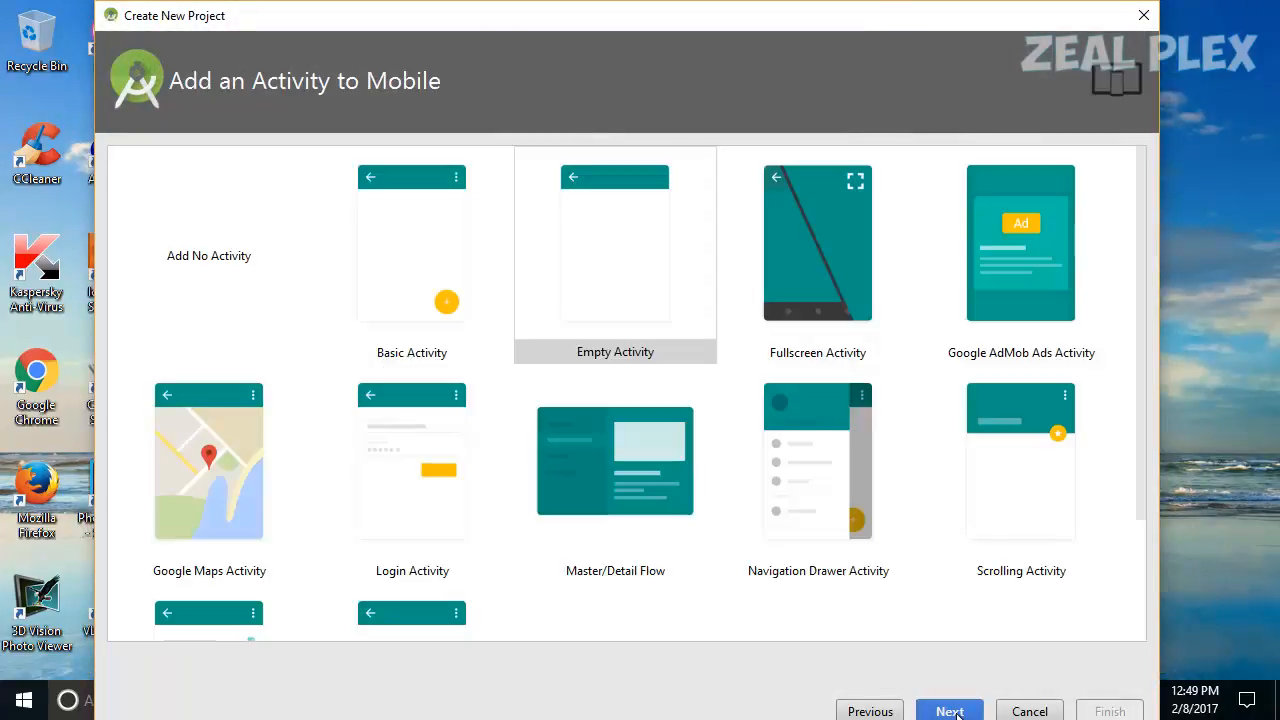
# - Look through the available mobile activity templates, including Basic, Fullscreen, Google AdMob Ads, Scrolling, Navigation Drawer, Master/Detail Flow, Login and Google Maps
pyautogui.scroll(-2, 560, 402)
pyautogui.scroll(2, 537, 440)
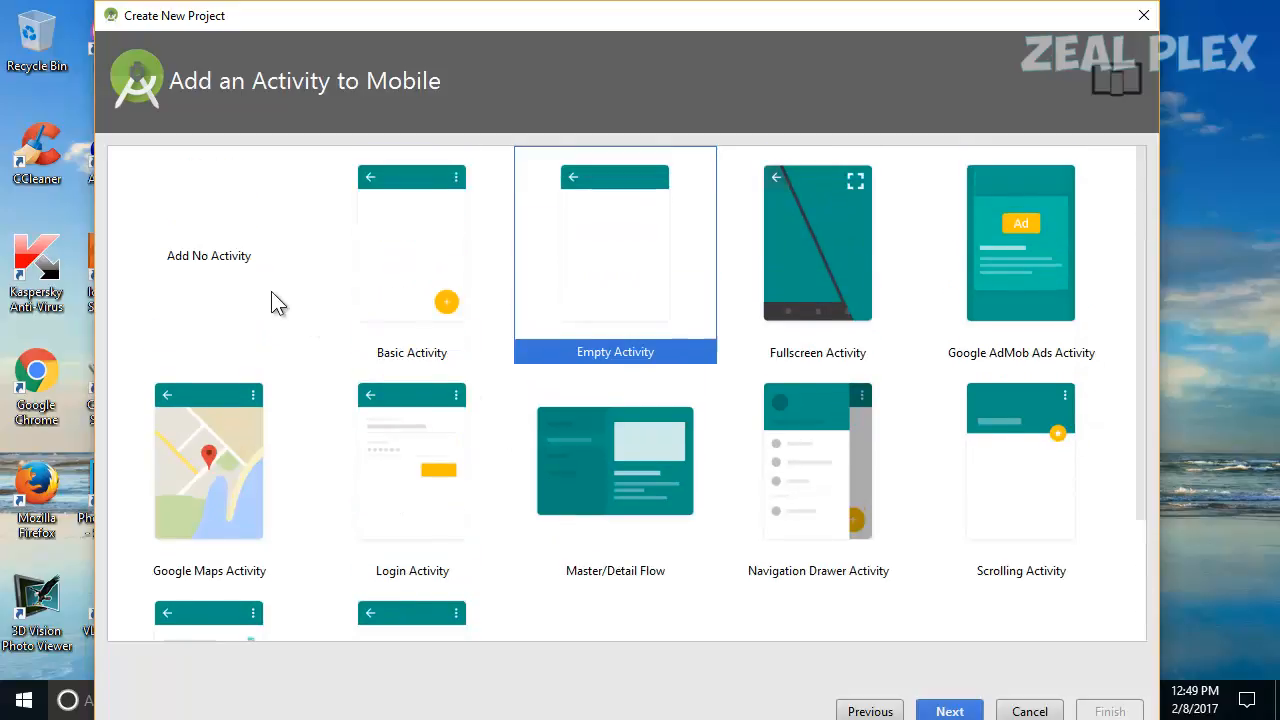
pyautogui.click(395, 283)
pyautogui.click(610, 264)
pyautogui.click(754, 270)
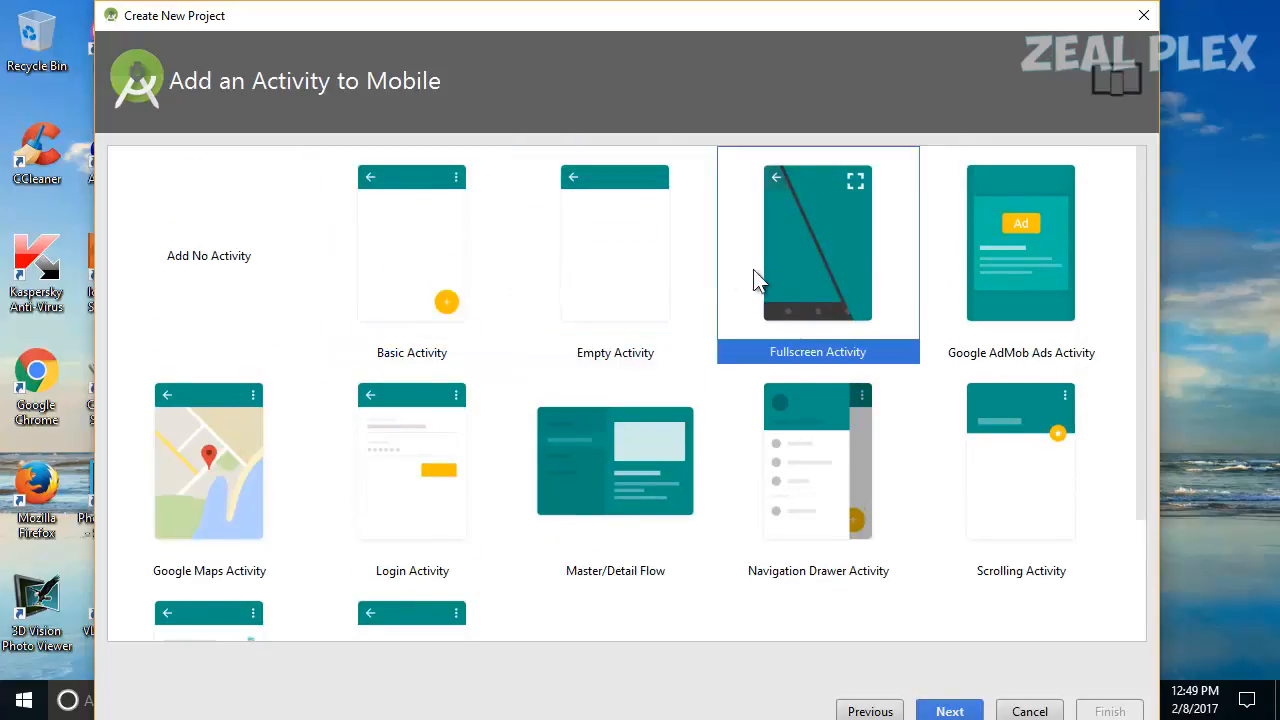
pyautogui.click(983, 290)
pyautogui.click(984, 410)
pyautogui.click(822, 465)
pyautogui.click(641, 464)
pyautogui.click(380, 462)
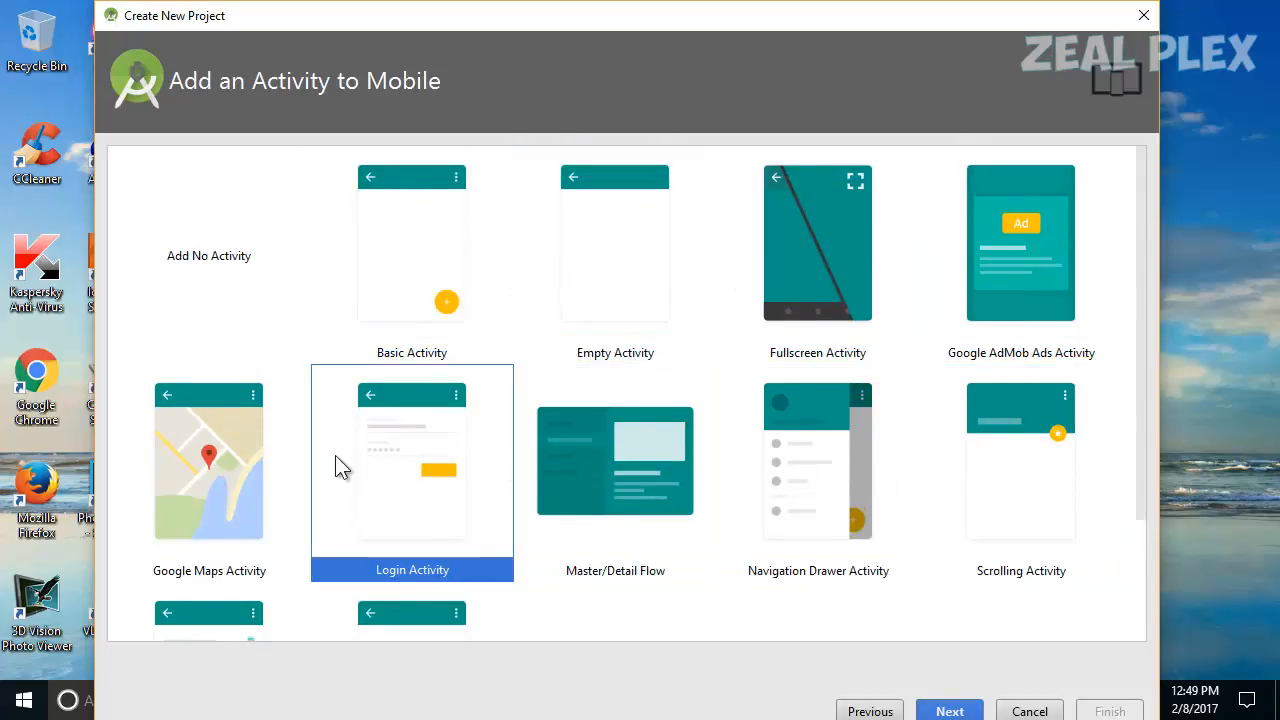
pyautogui.click(290, 462)
pyautogui.scroll(-2, 551, 565)
pyautogui.scroll(2, 580, 560)
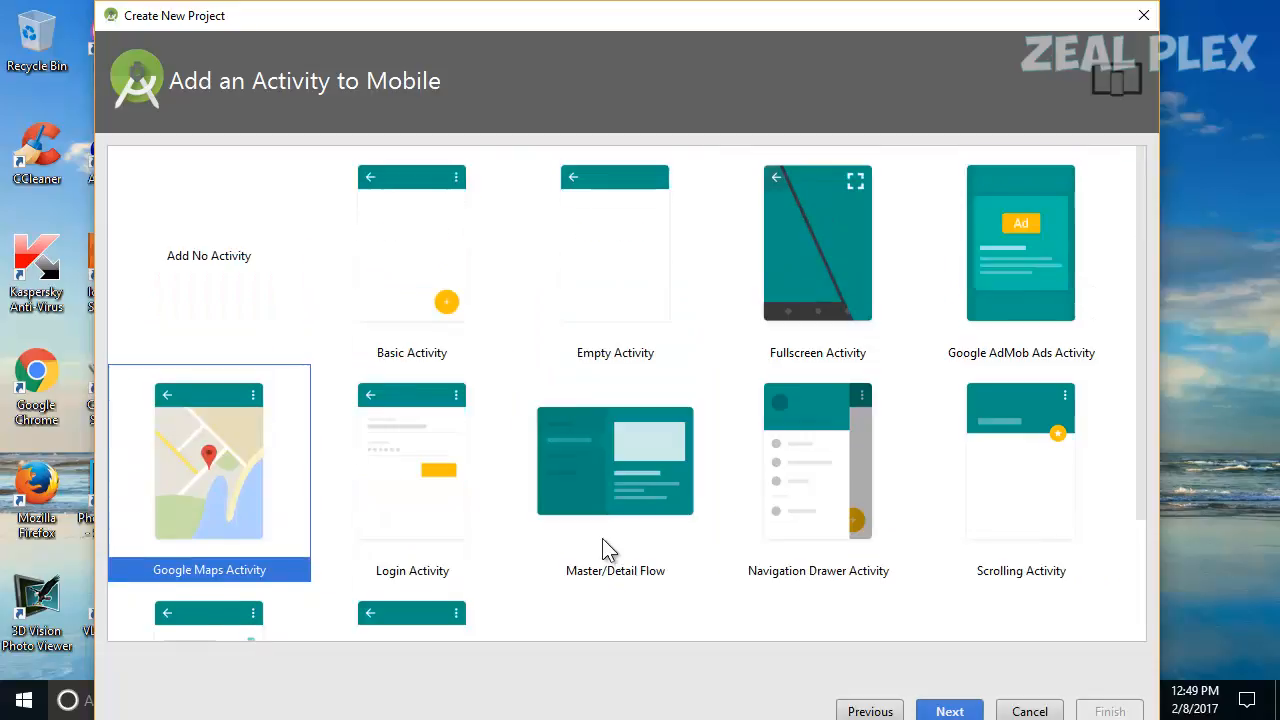
pyautogui.click(633, 508)
pyautogui.scroll(-2, 431, 563)
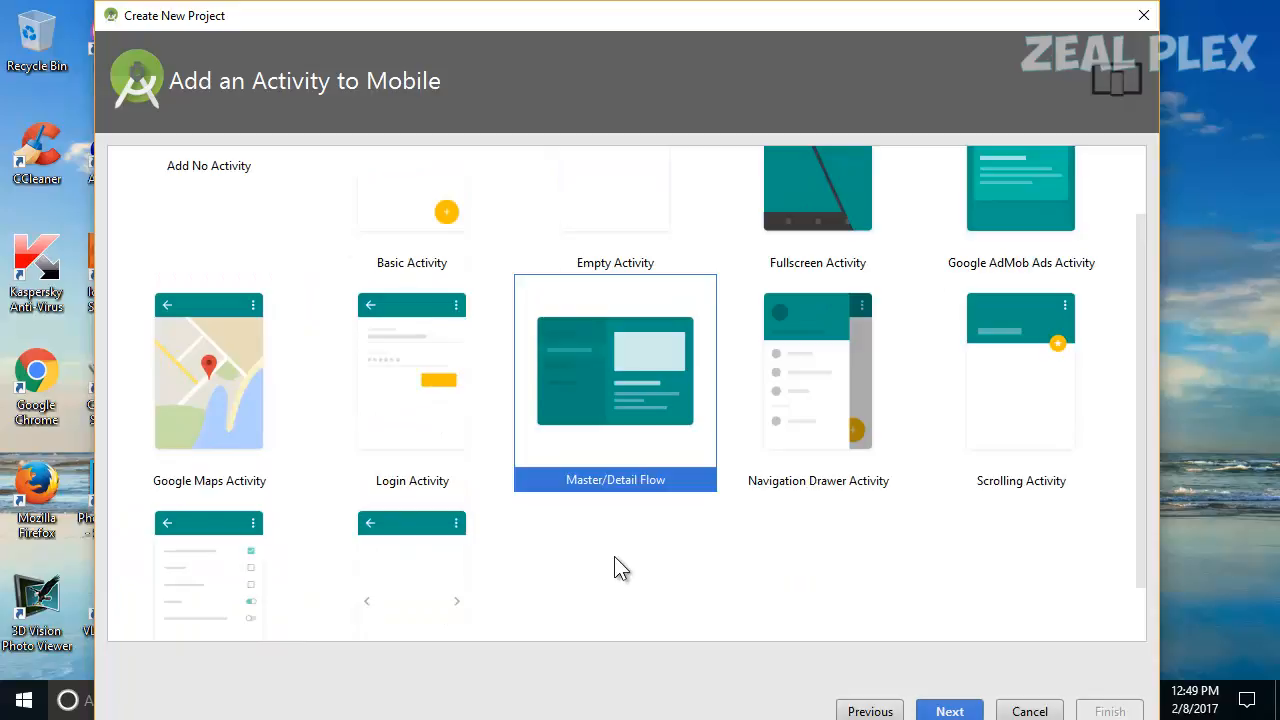
pyautogui.click(286, 583)
pyautogui.scroll(-1, 634, 551)
pyautogui.scroll(3, 617, 425)
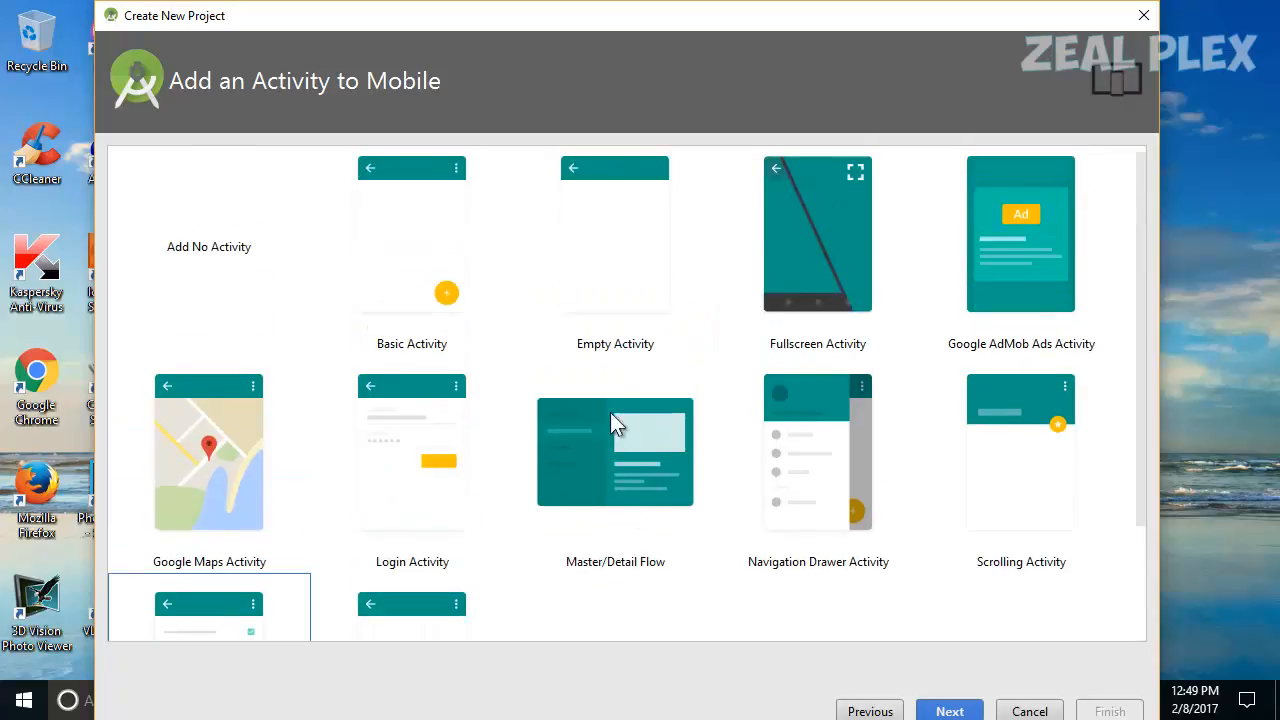
# - Choose the Empty Activity template and create the project, keeping MainActivity as activity name and activity_main as layout name
pyautogui.click(626, 274)
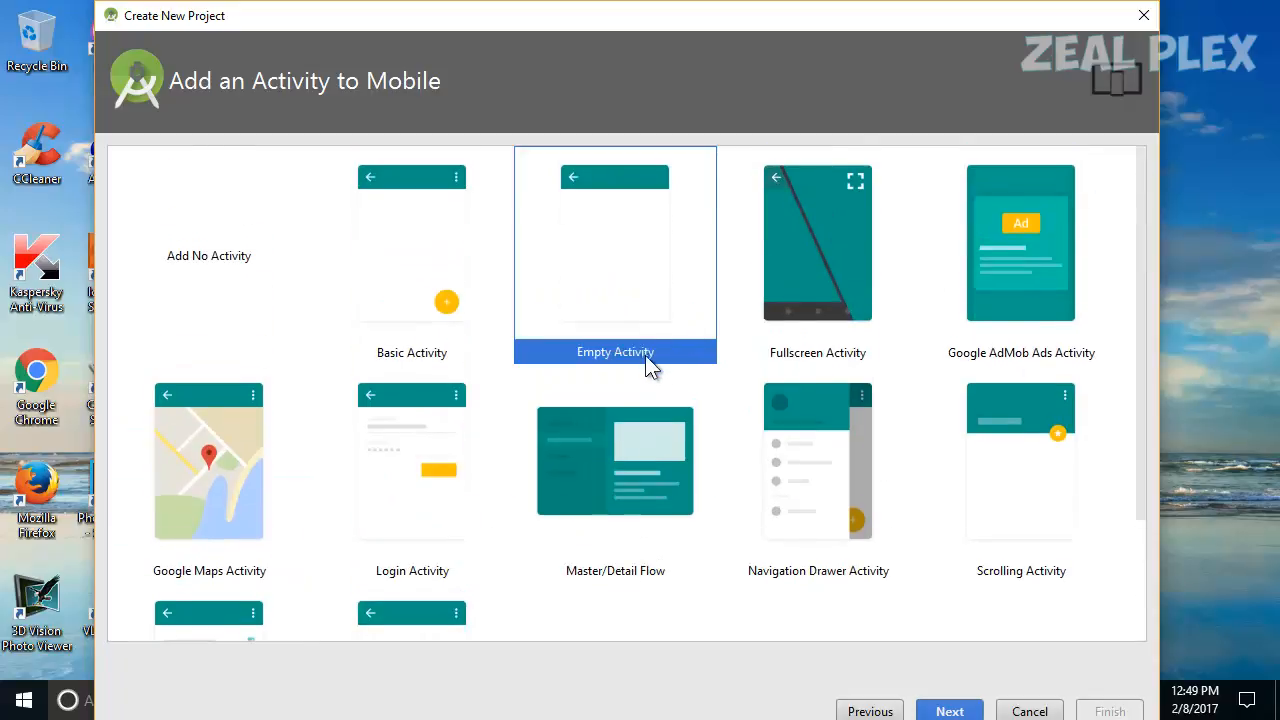
pyautogui.click(950, 709)
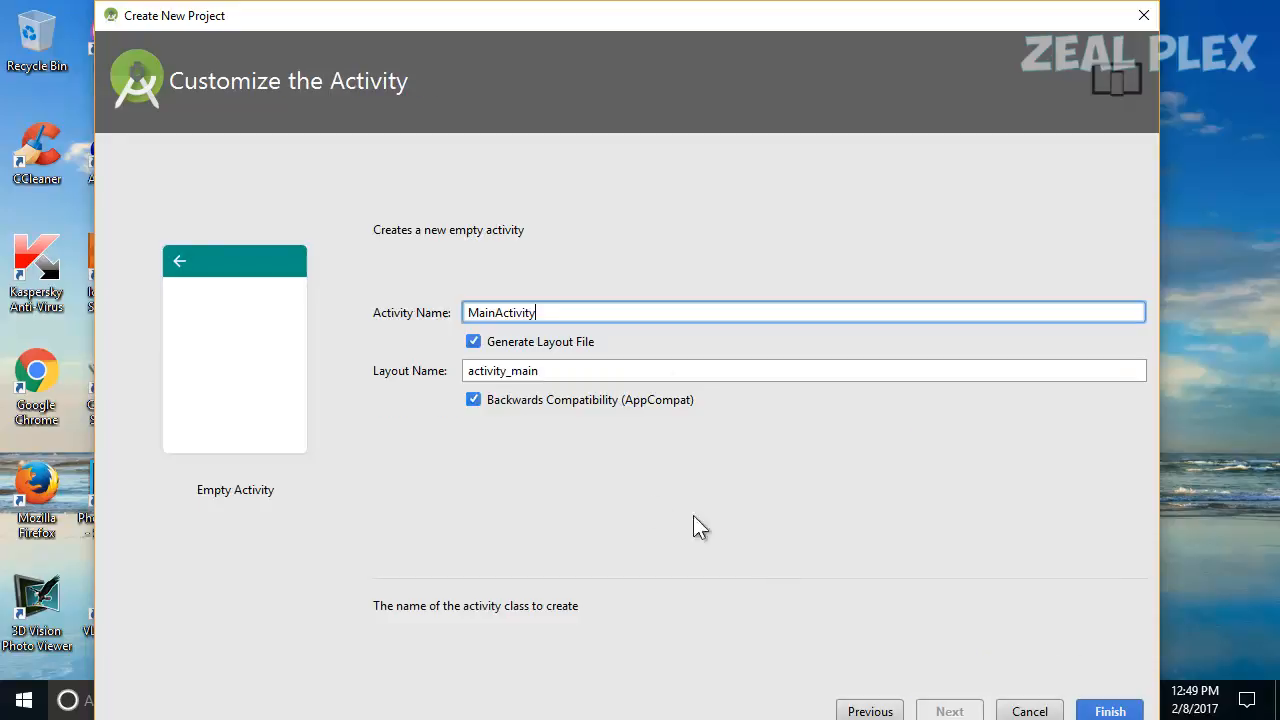
pyautogui.click(1110, 710)
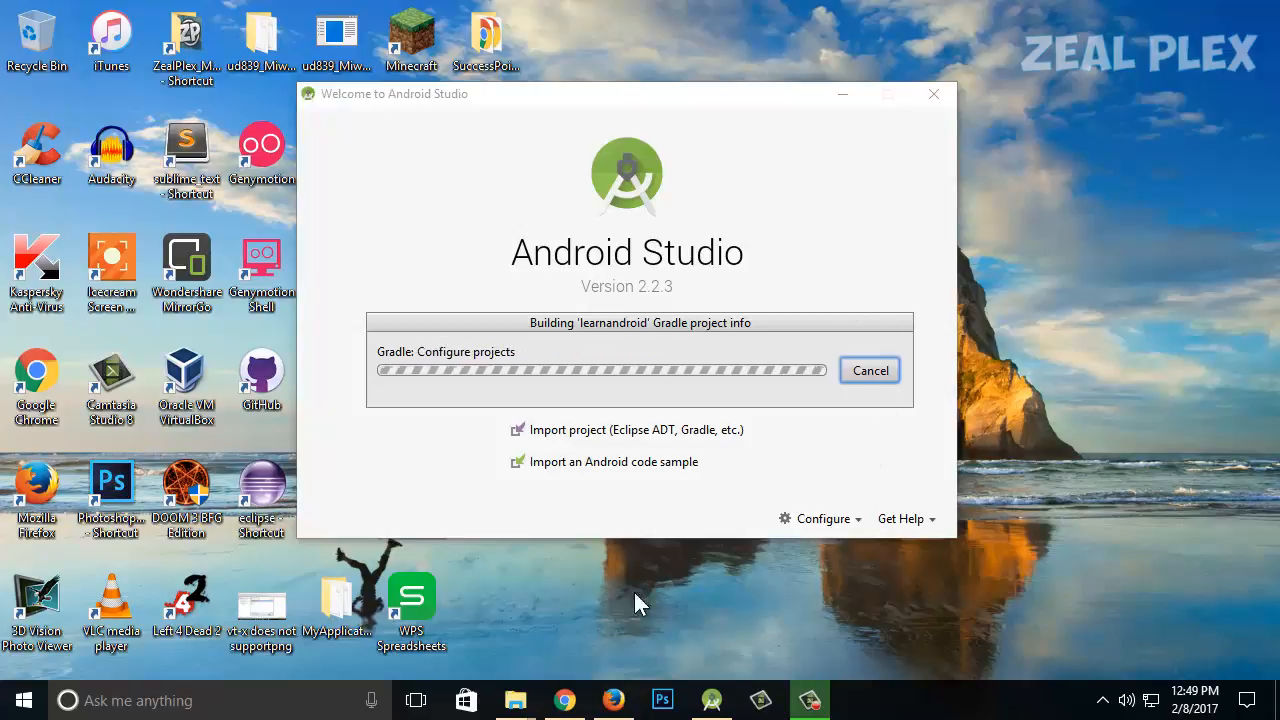
# - Close the Google Chrome window while Gradle builds the project
pyautogui.moveTo(563, 699)
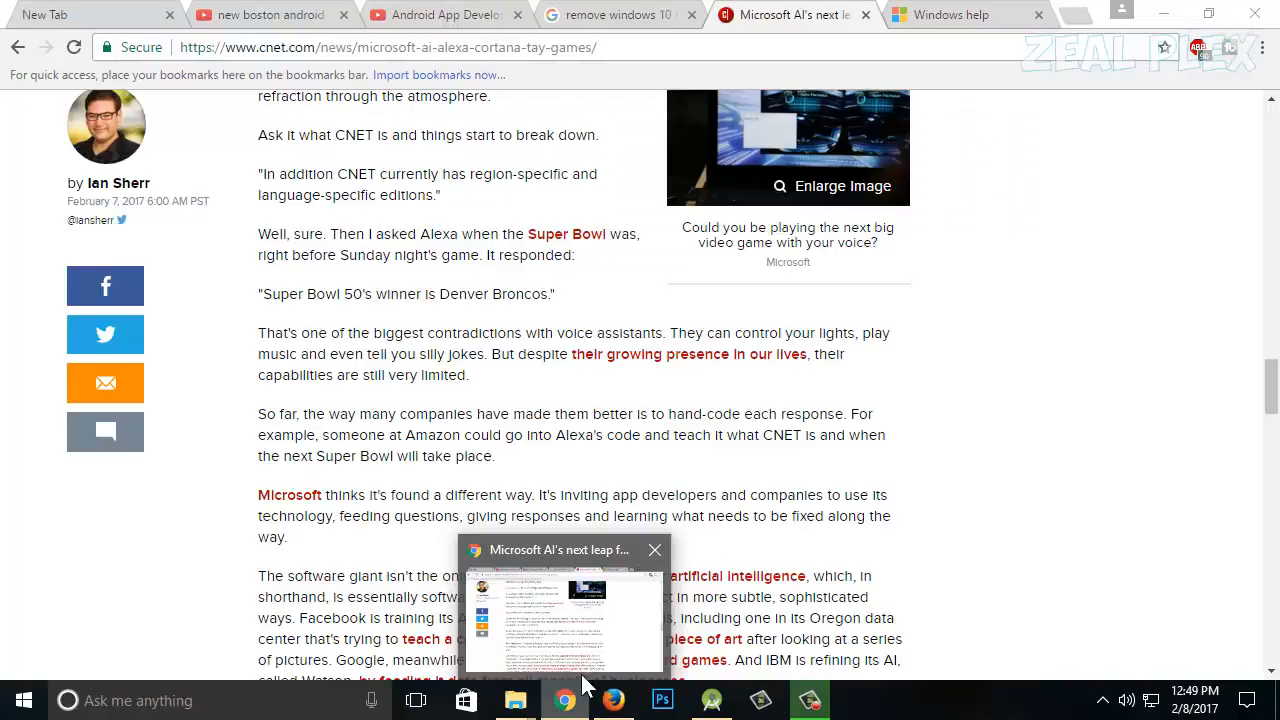
pyautogui.rightClick(576, 700)
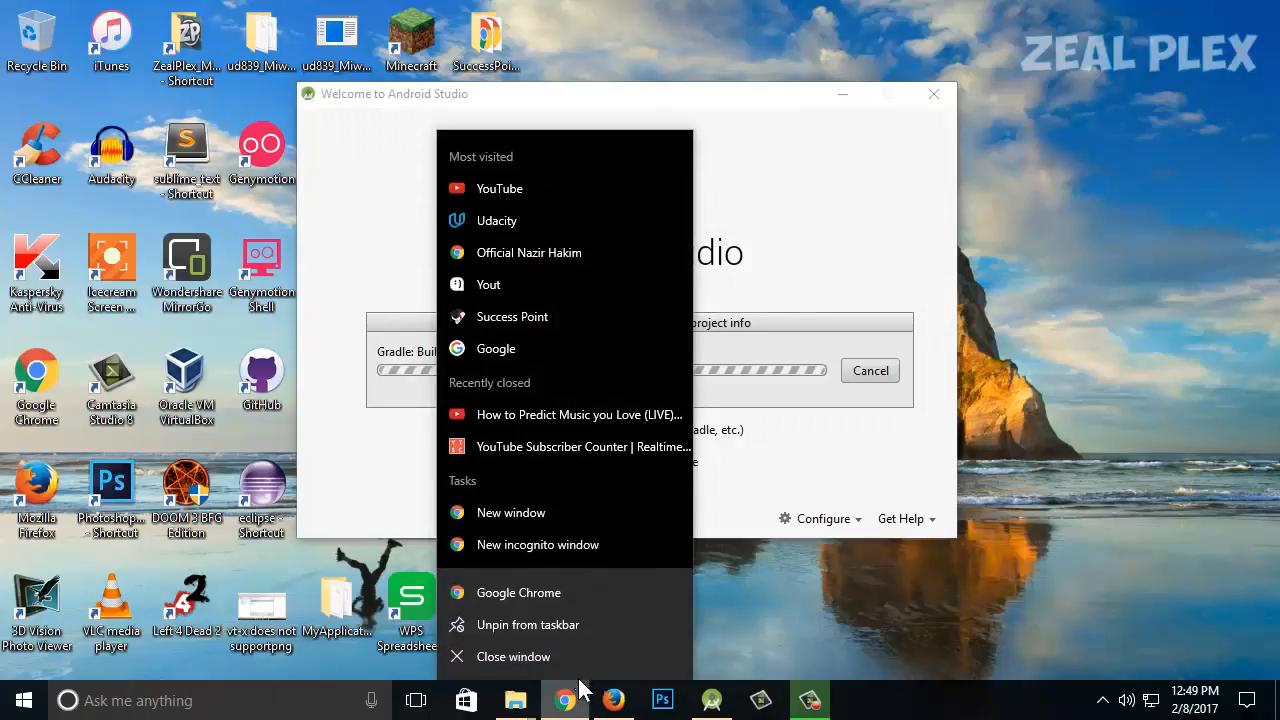
pyautogui.click(574, 661)
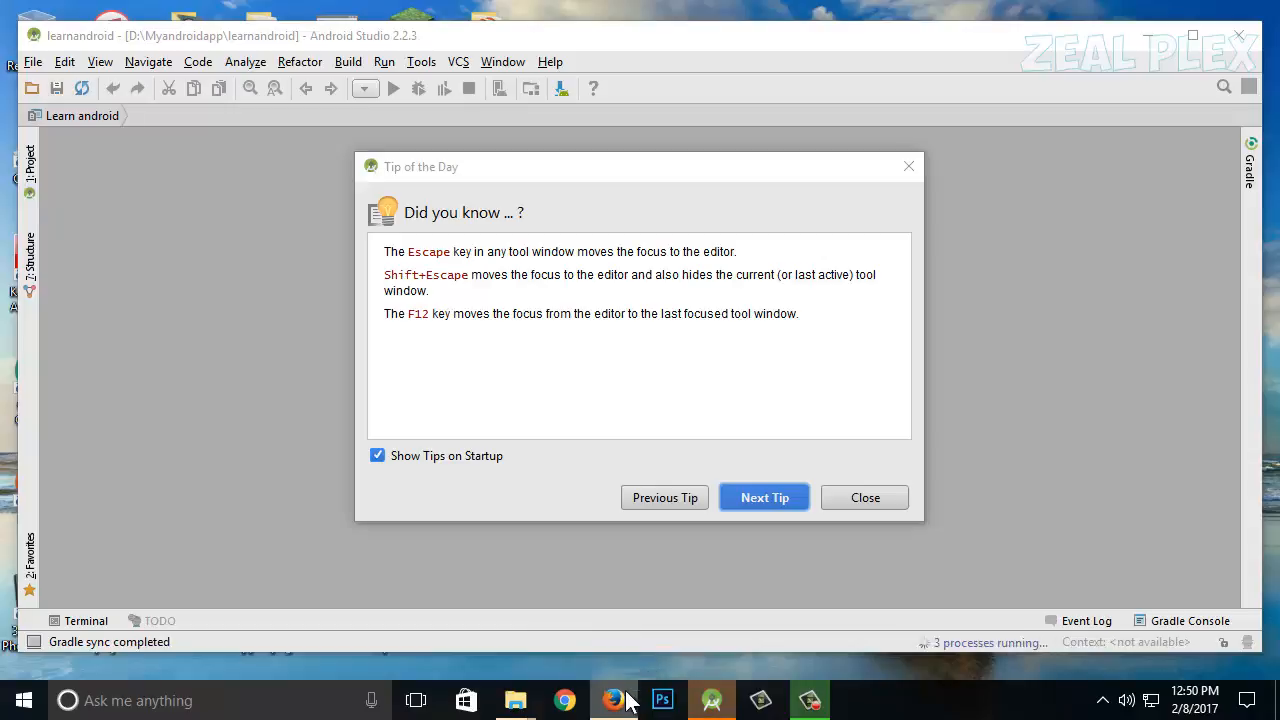
# - Dismiss the Tip of the Day in the new learnandroid project, leaving tips on startup enabled
pyautogui.moveTo(614, 702)
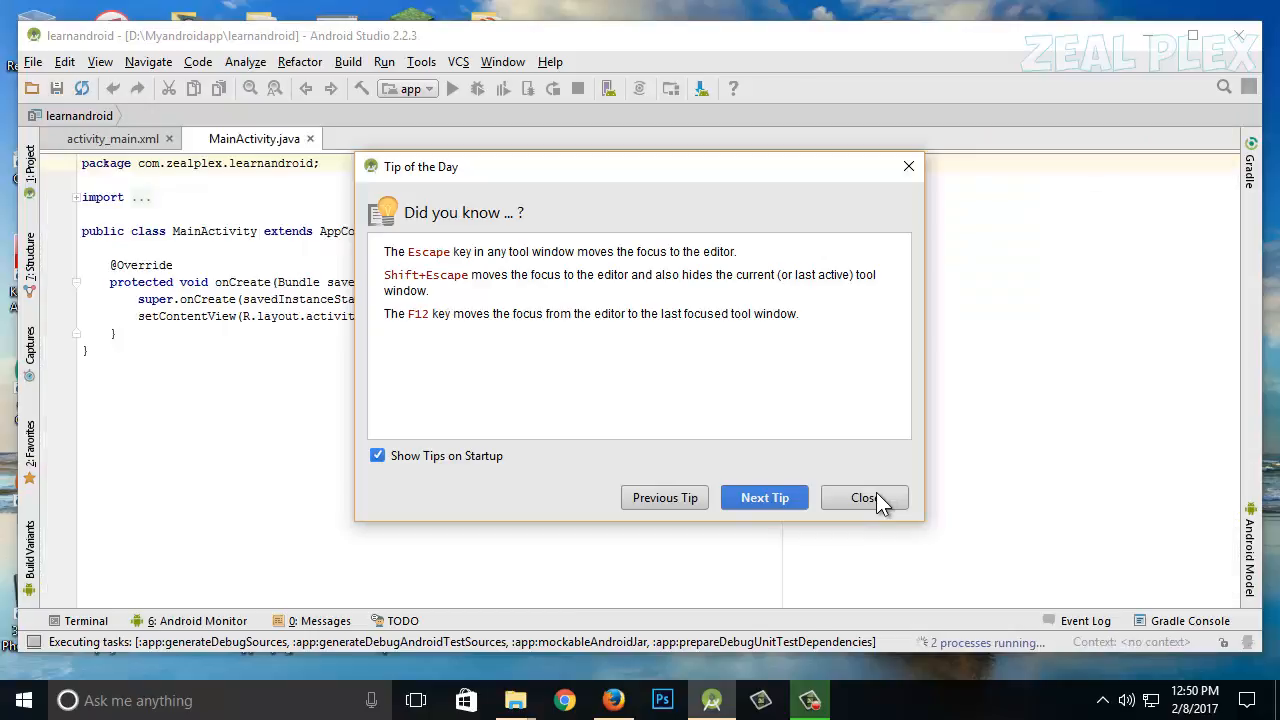
pyautogui.click(876, 495)
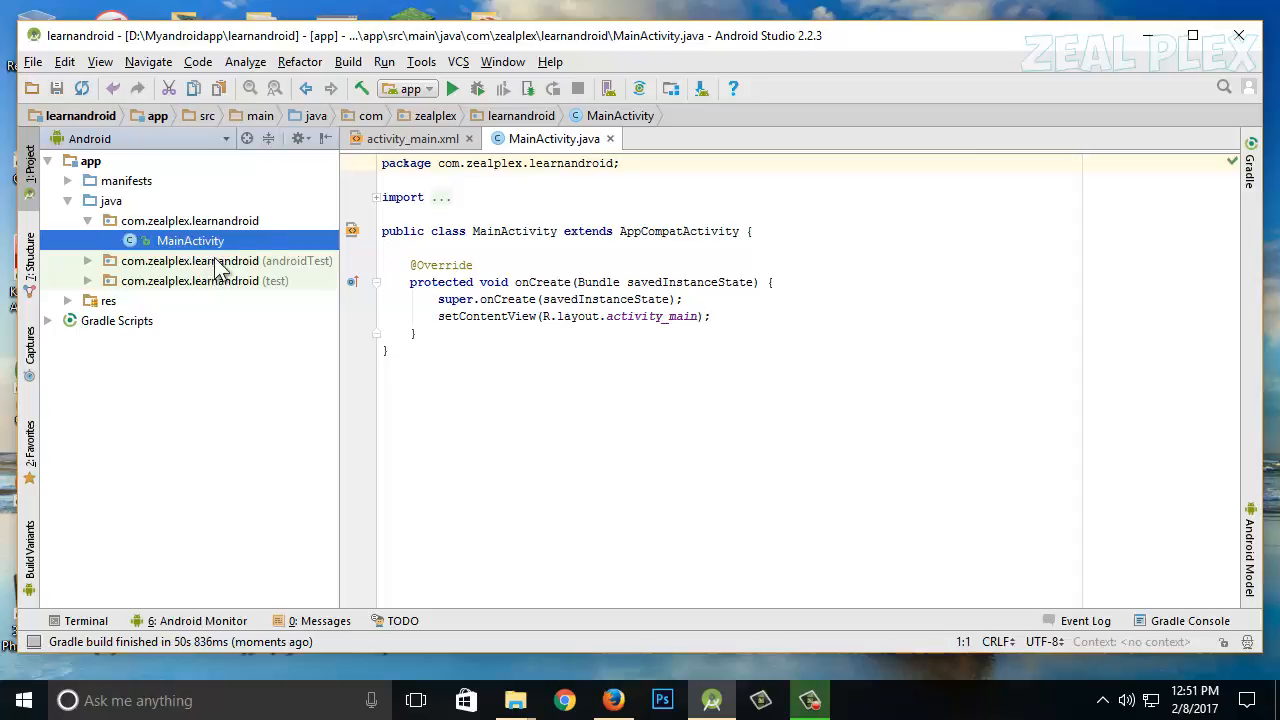
# - Compare the activity_main.xml layout design with the MainActivity.java code, then examine the layout's XML source
pyautogui.click(431, 138)
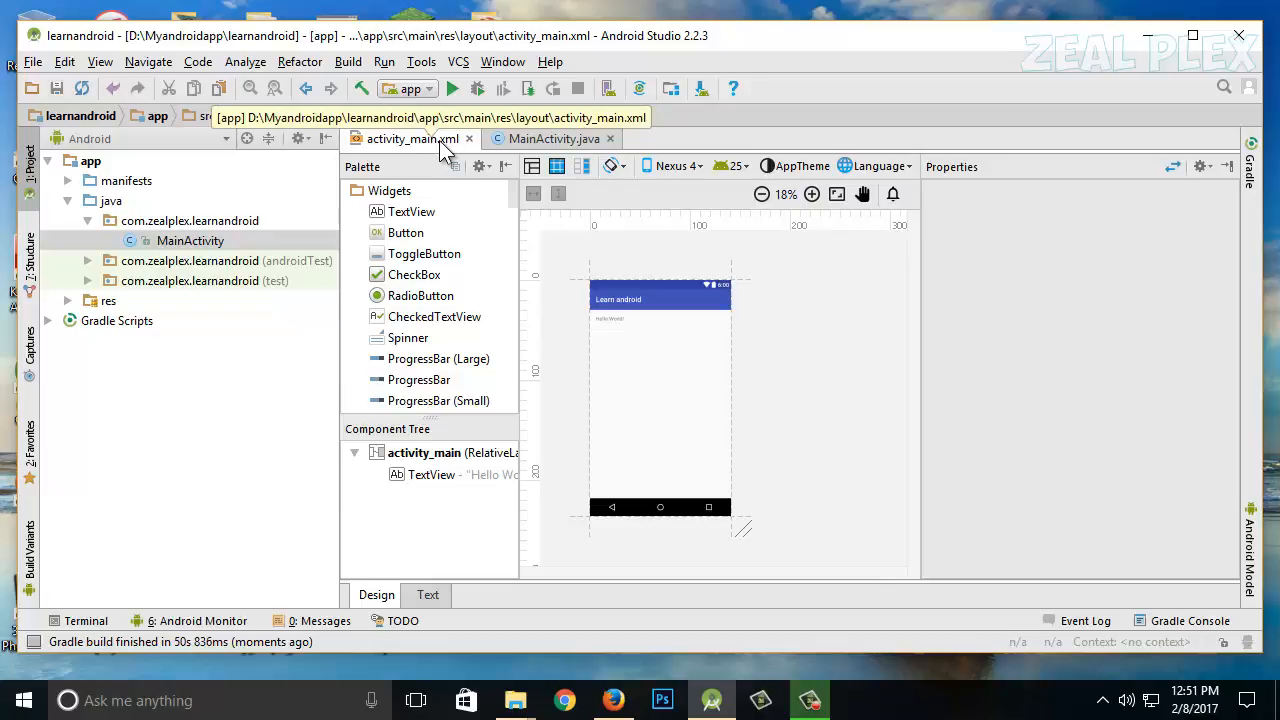
pyautogui.click(555, 139)
pyautogui.click(391, 142)
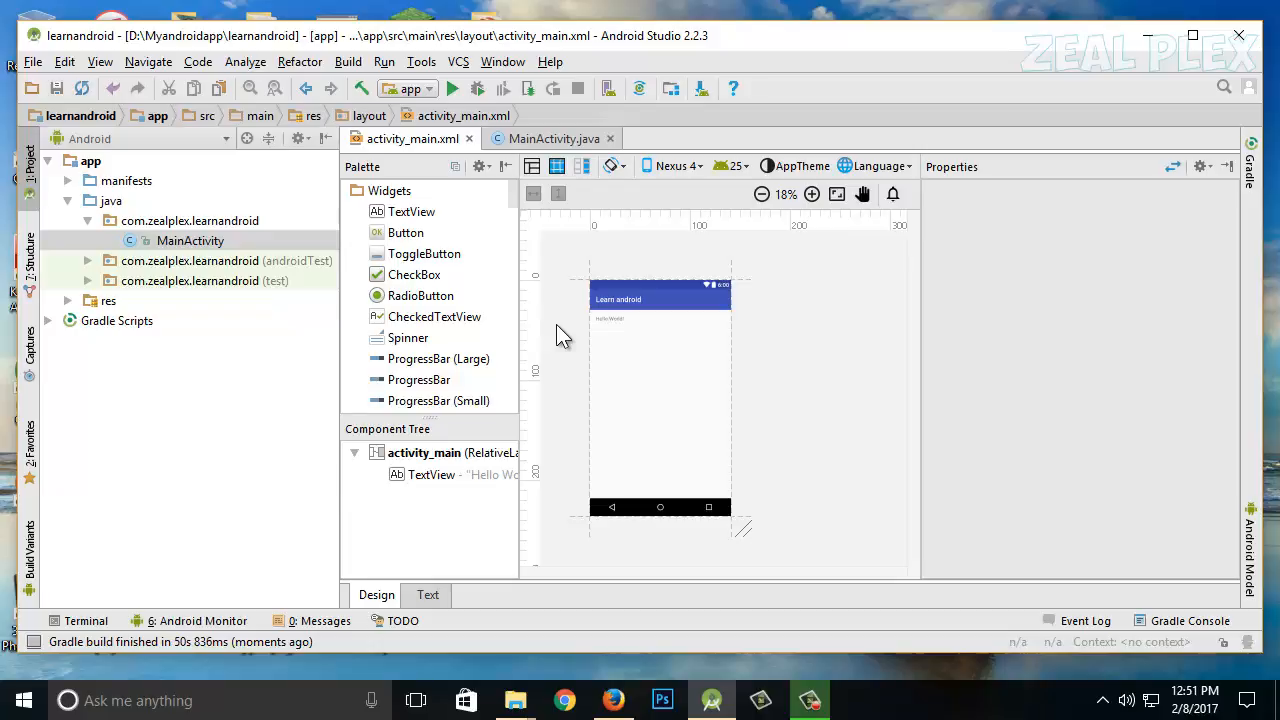
pyautogui.click(428, 595)
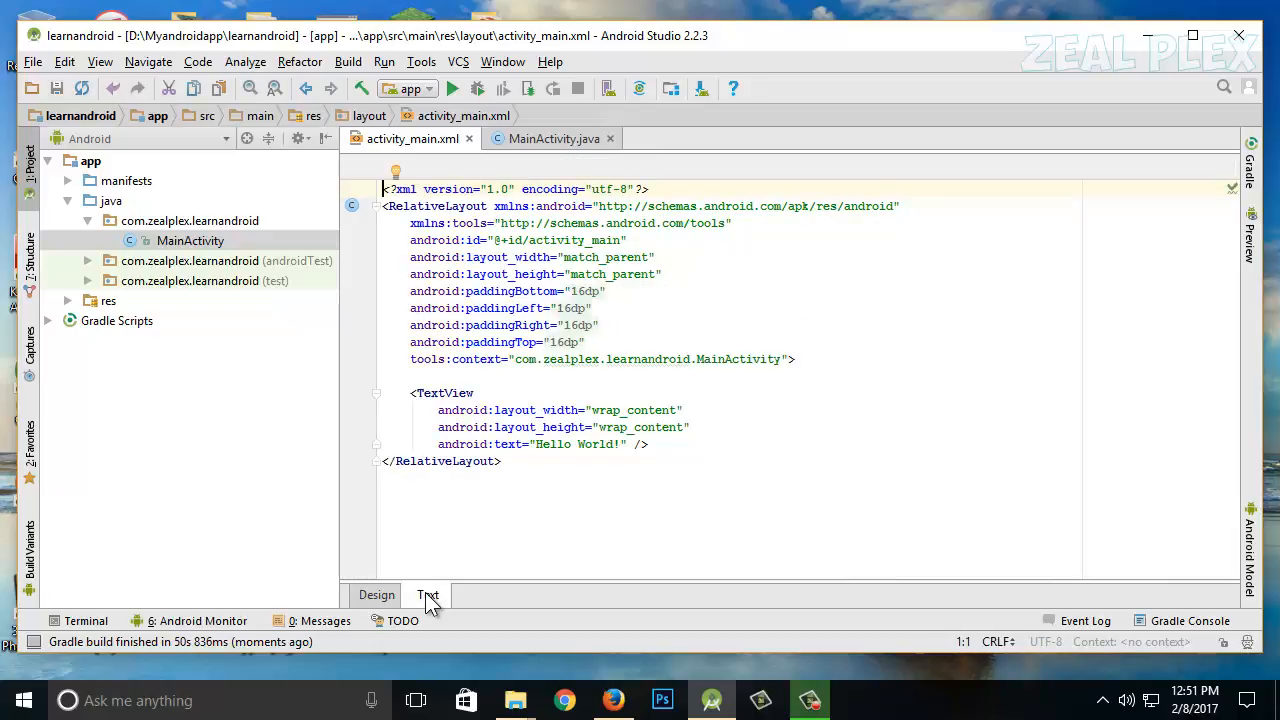
pyautogui.click(560, 476)
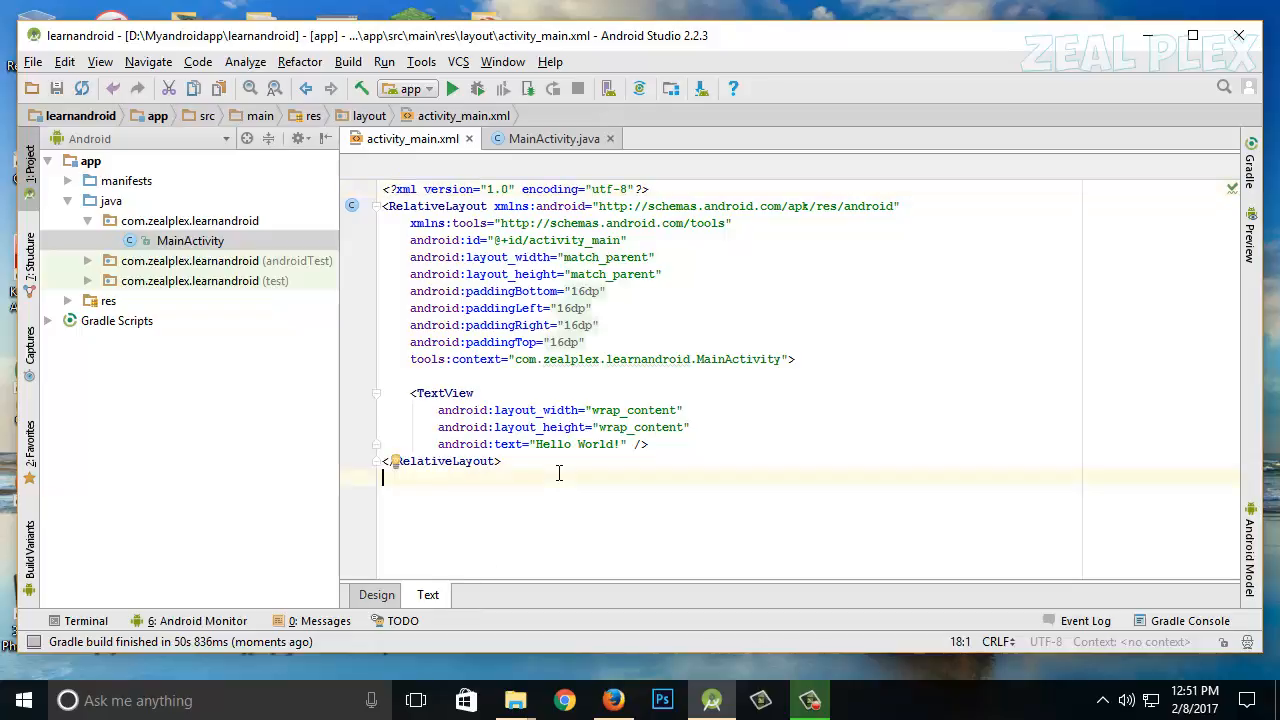